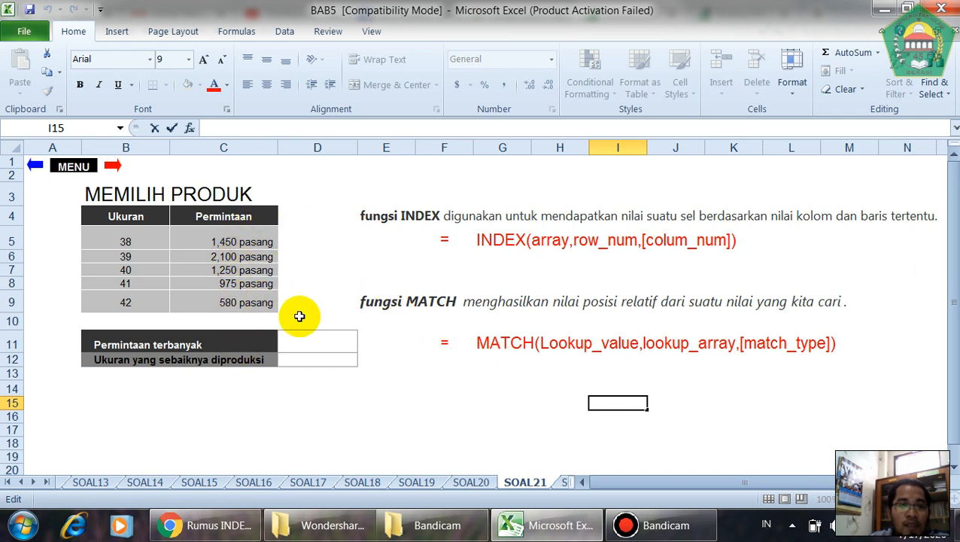
left_click(319, 347)
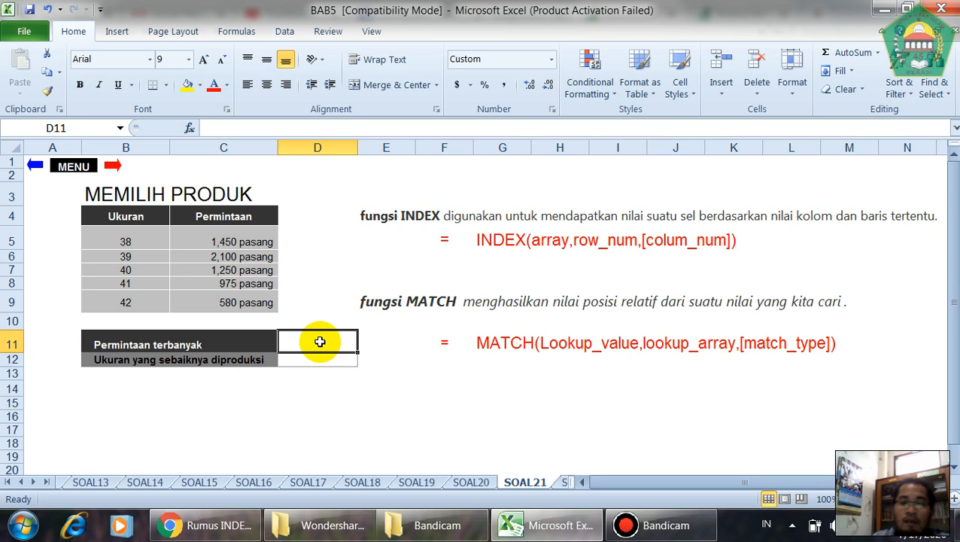
type("=")
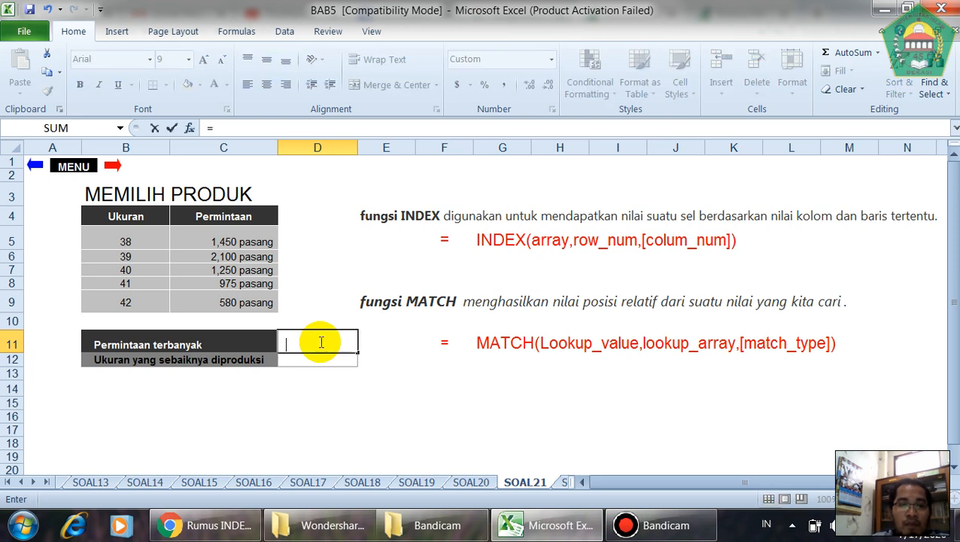
left_click(318, 386)
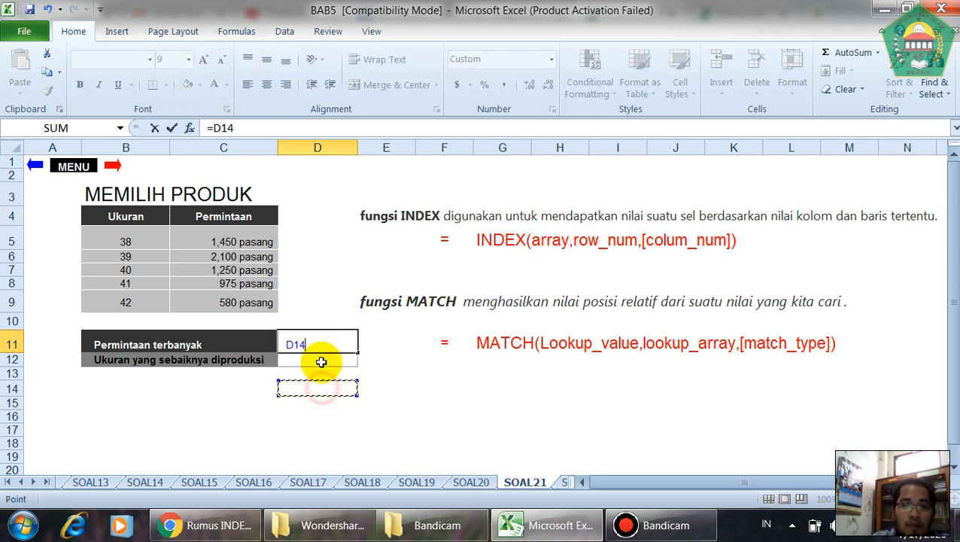
key("BackSpace")
key("BackSpace")
key("BackSpace")
key("Escape")
left_click(383, 413)
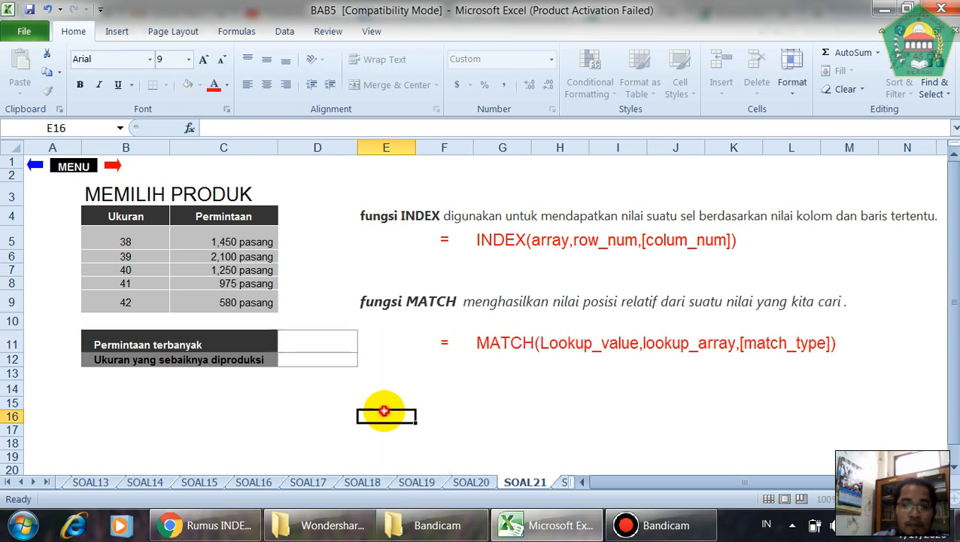
Set the font colour of the two result cells D11:D12 to Automatic
left_click_drag(317, 337, 322, 363)
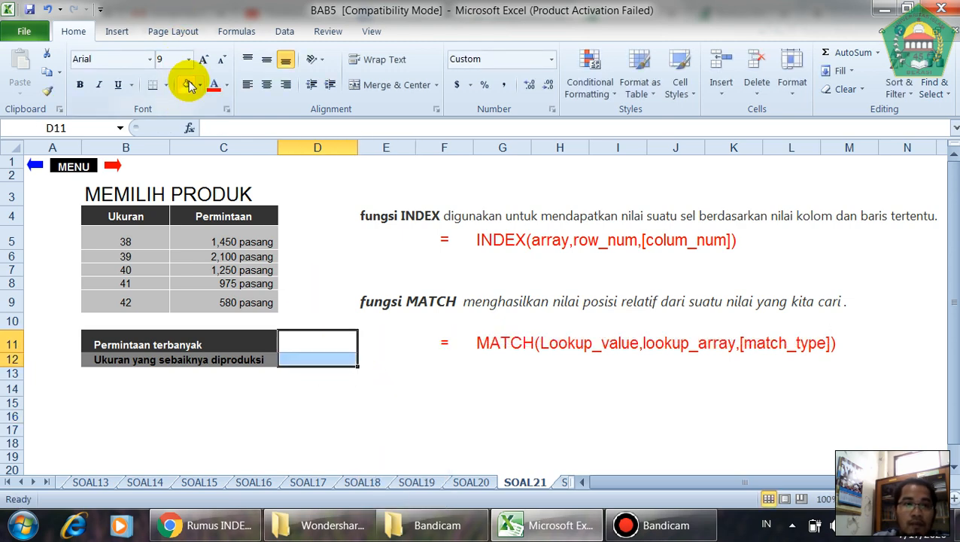
left_click(228, 85)
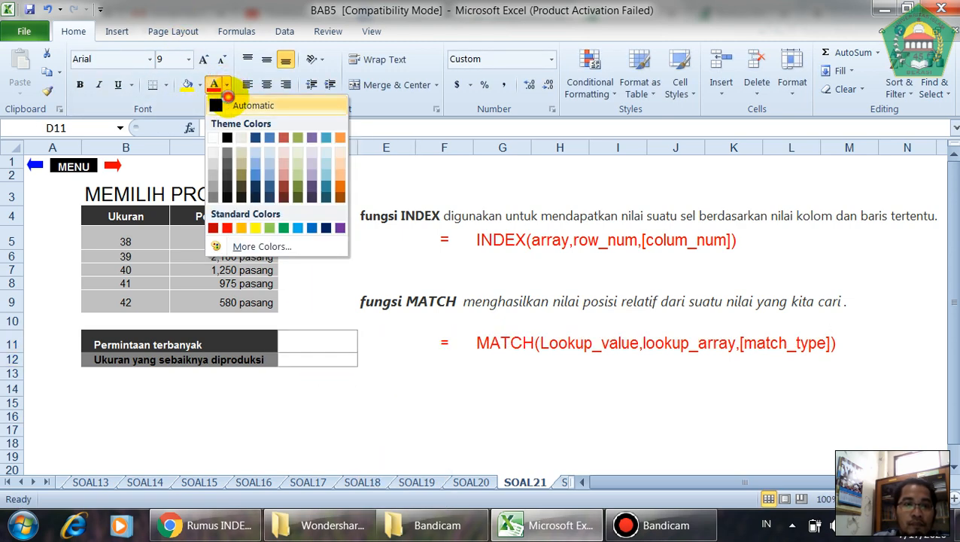
left_click(332, 333)
Enter =MAX(C5:C9) in cell D11 to calculate the largest demand (Permintaan terbanyak)
left_click(332, 339)
type("=")
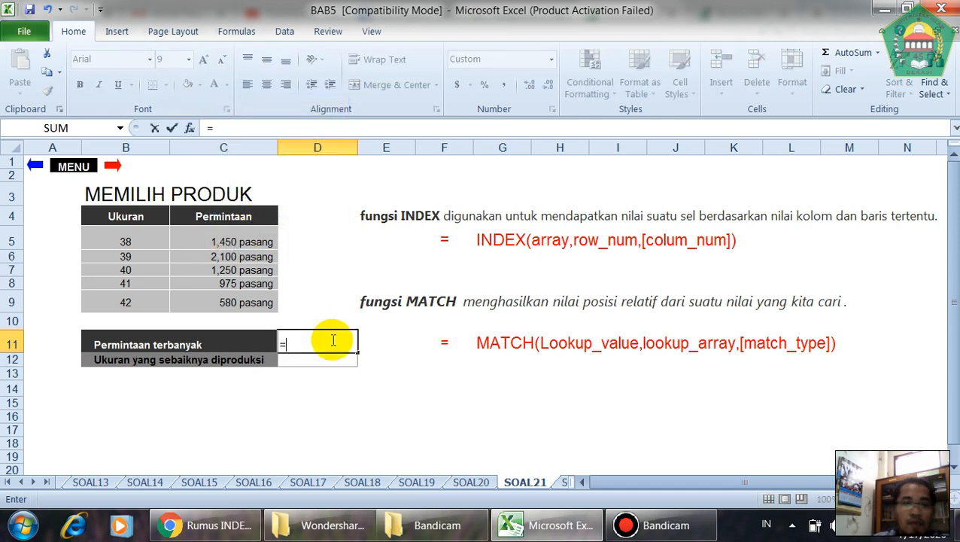
type("max")
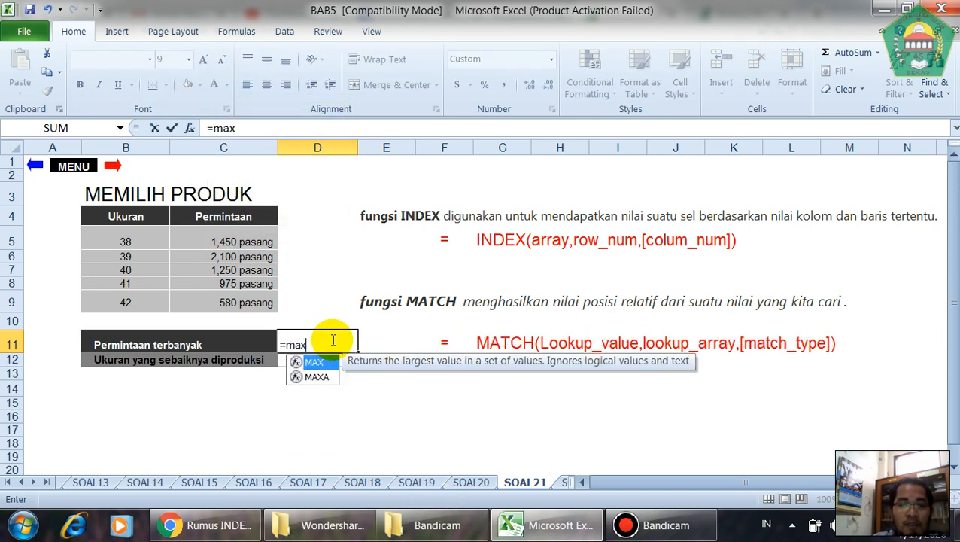
key("Tab")
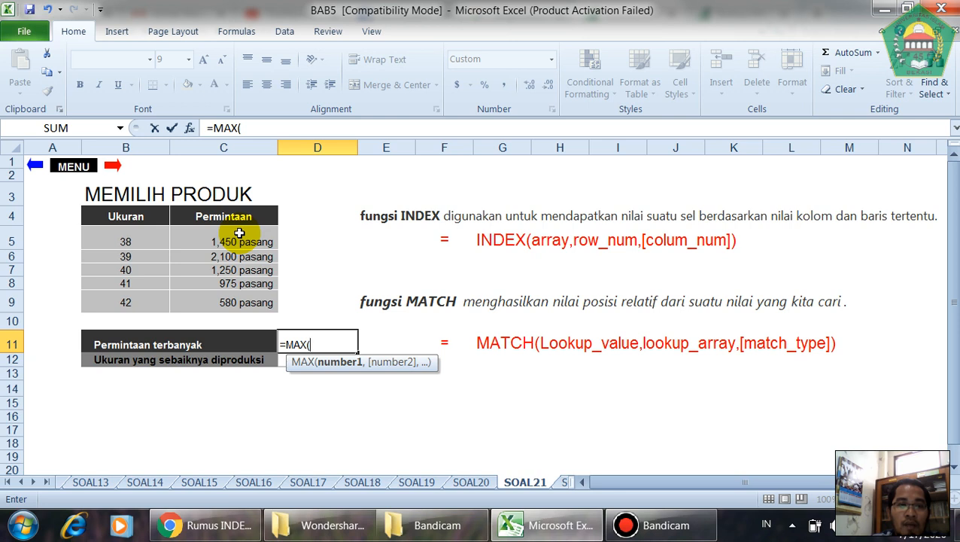
left_click_drag(239, 233, 234, 299)
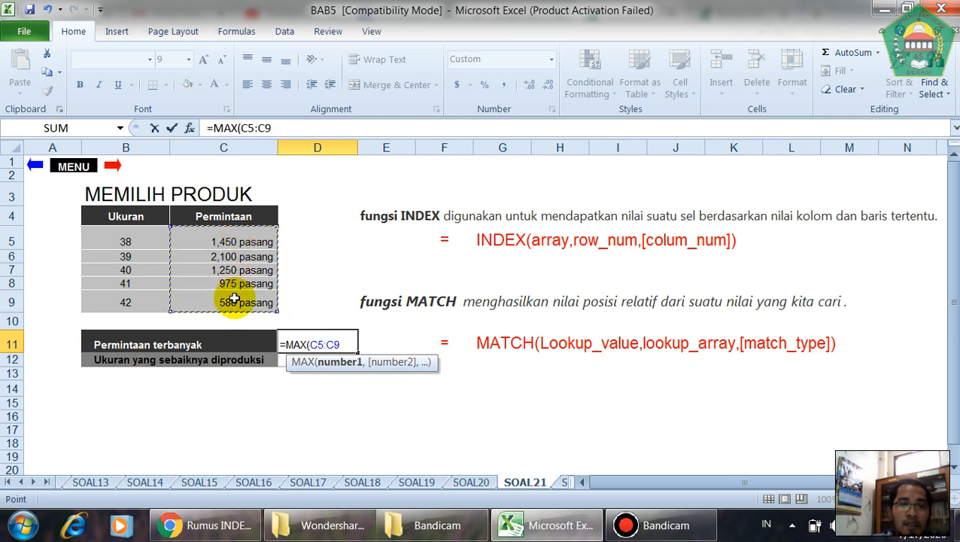
key("Return")
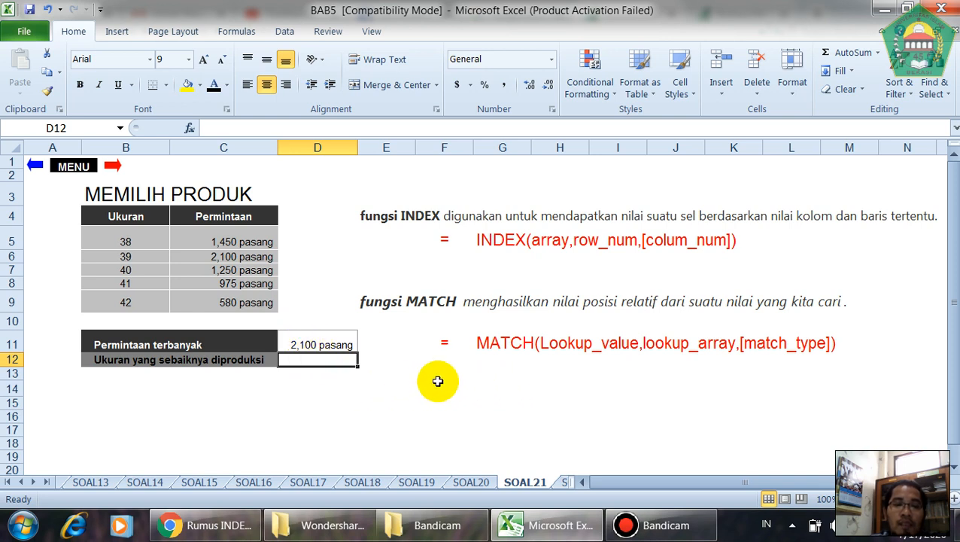
Enter =MATCH(D11,C5:C9,0) in cell F14 to find the position of the largest demand
left_click(495, 387)
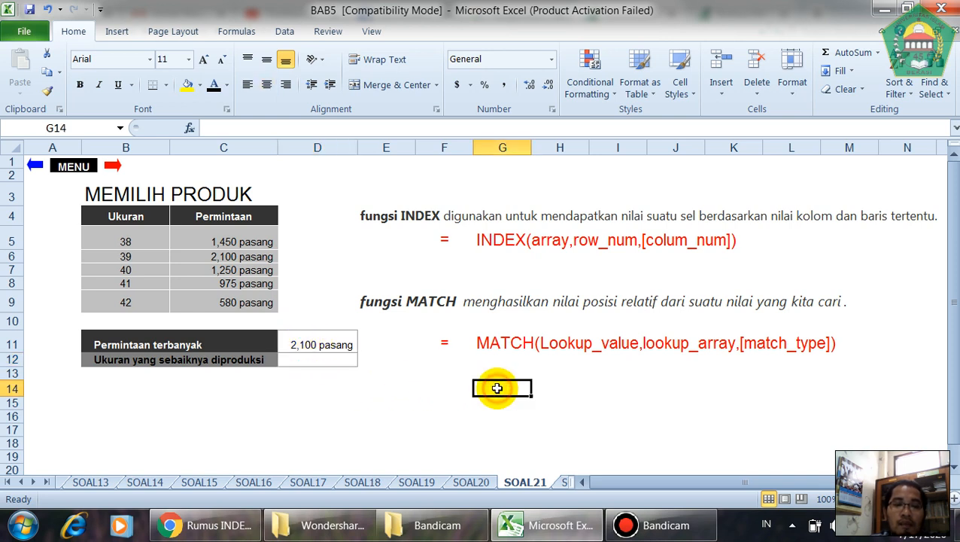
left_click(457, 386)
type("=")
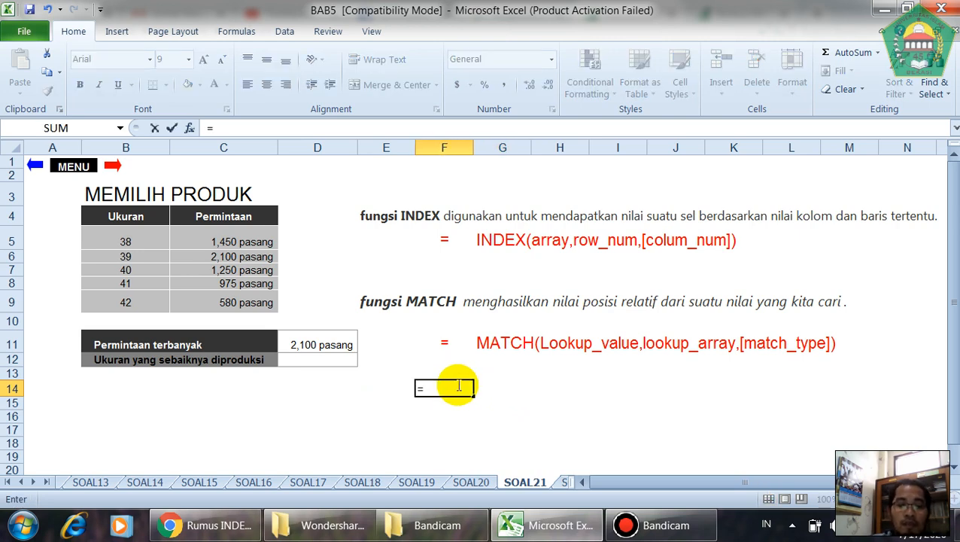
type("match")
key("Tab")
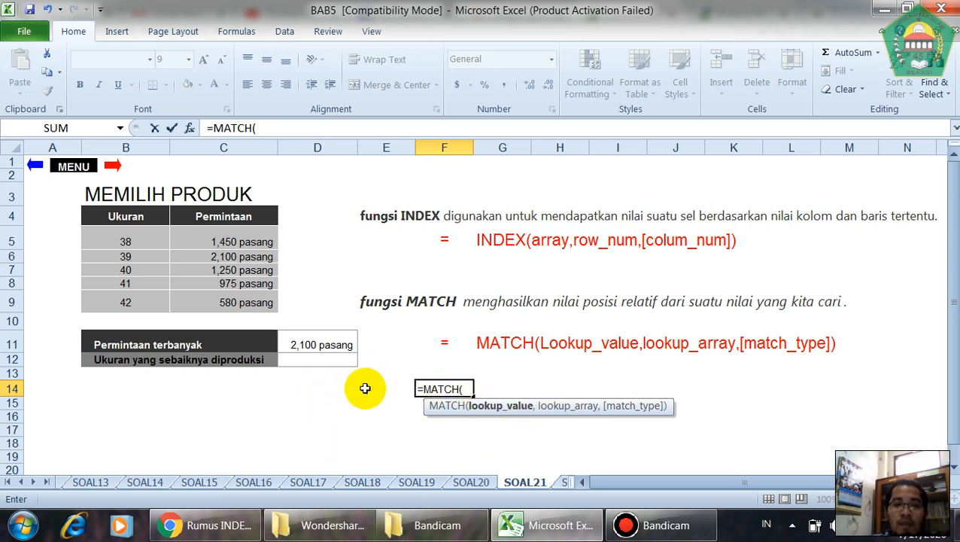
left_click(319, 344)
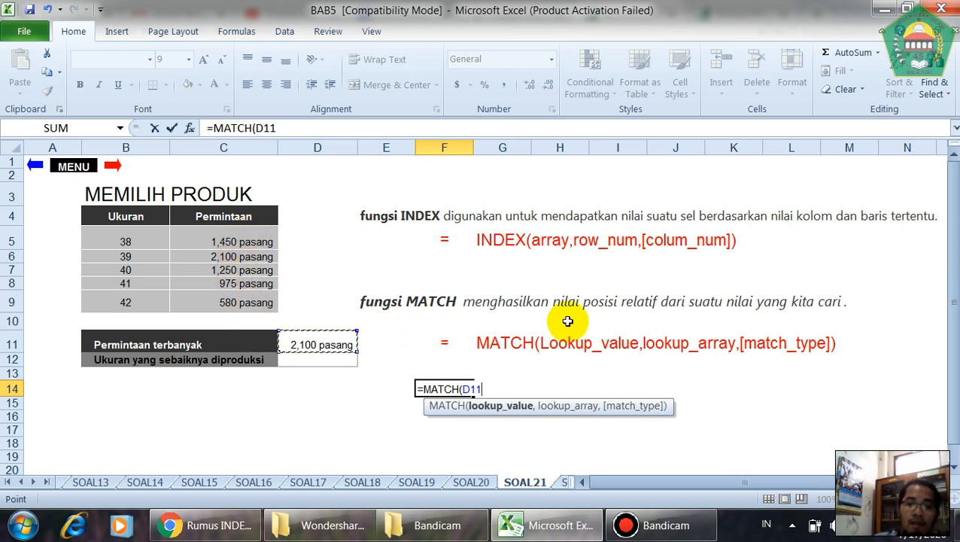
type(",")
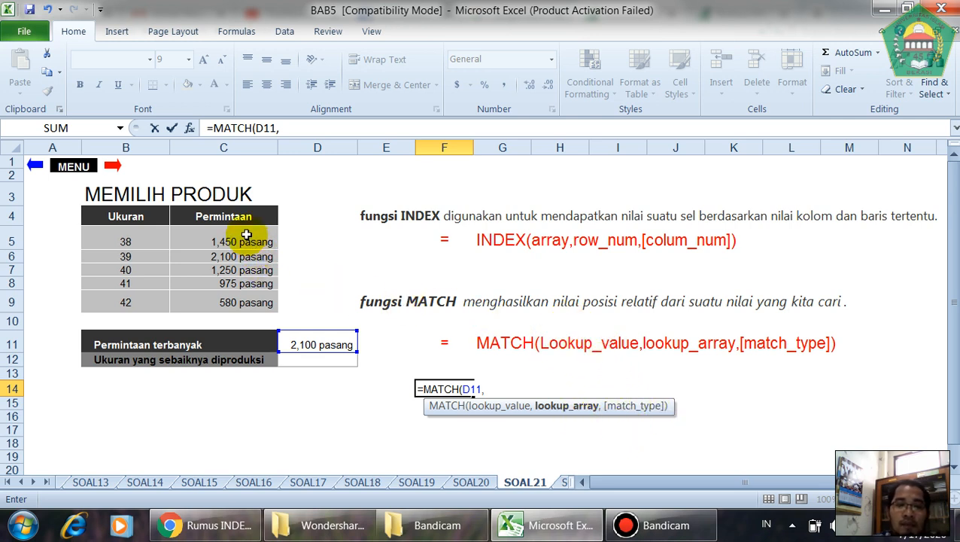
left_click_drag(247, 236, 252, 301)
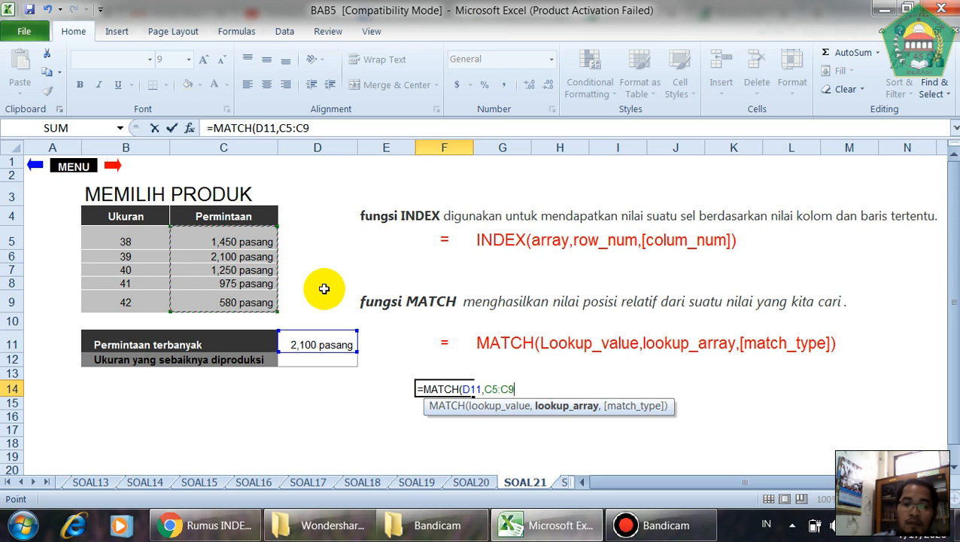
type(",0")
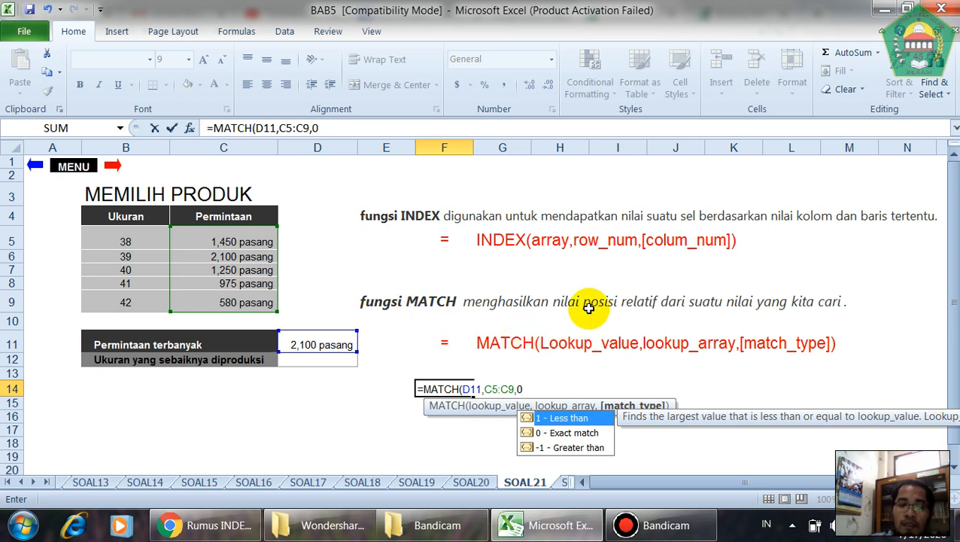
key("Return")
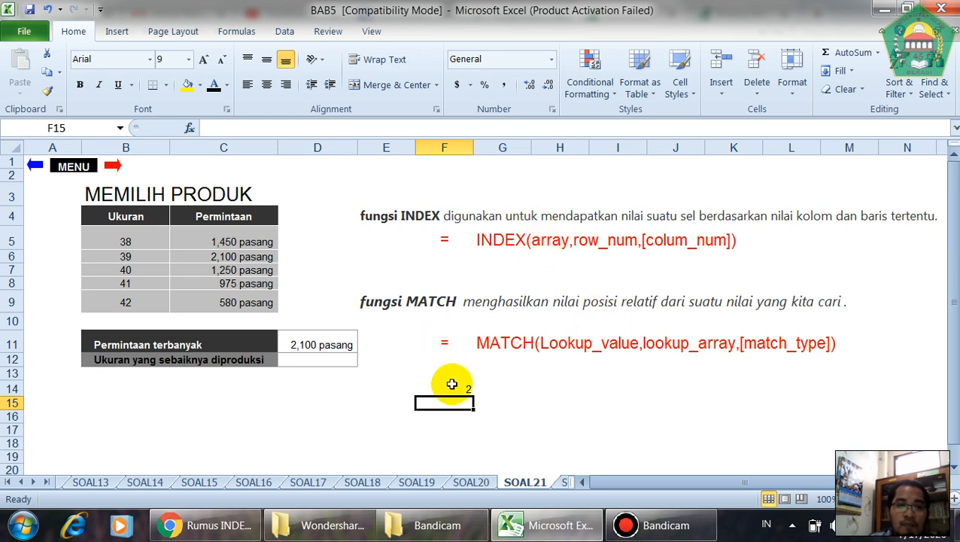
left_click(554, 389)
left_click(451, 389)
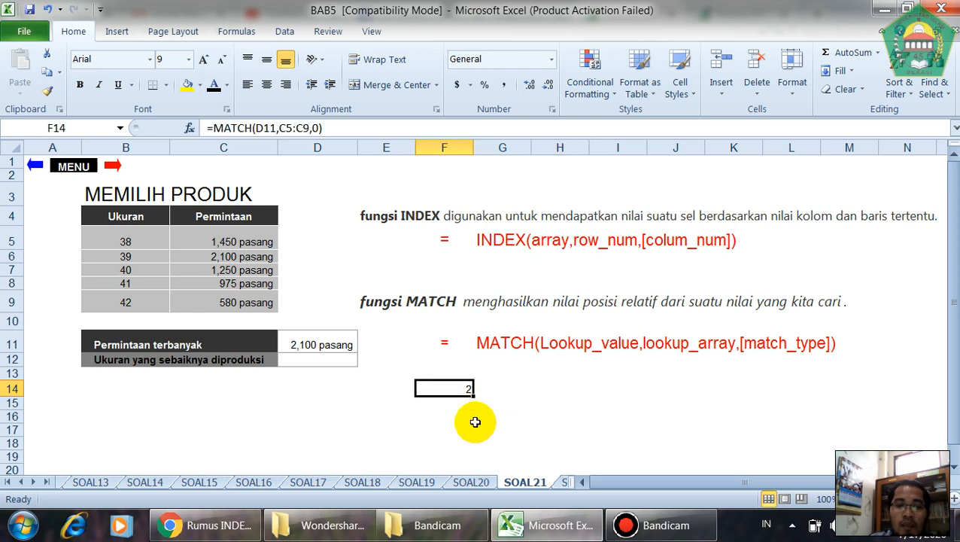
Label cell E14 as match and cell E15 as index
left_click(387, 388)
type("m")
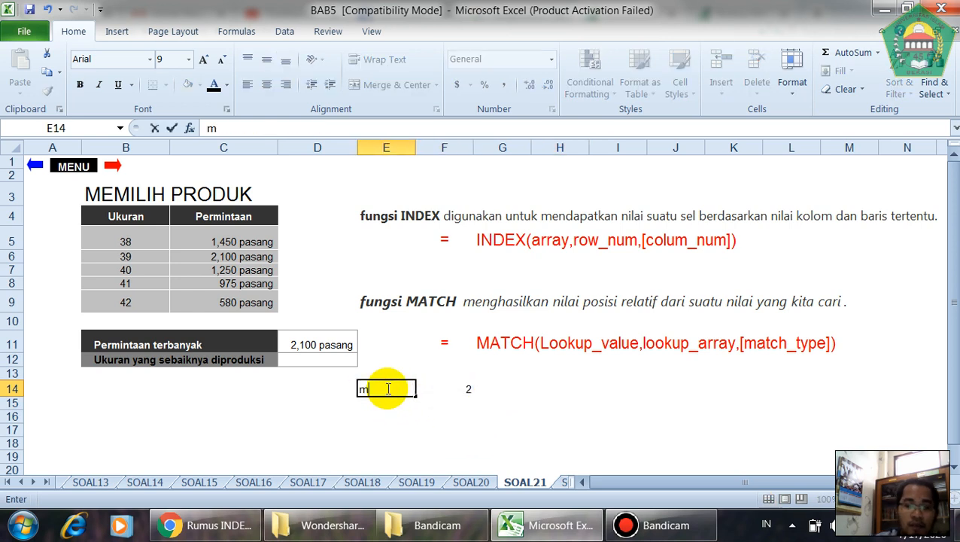
type("atch")
key("Return")
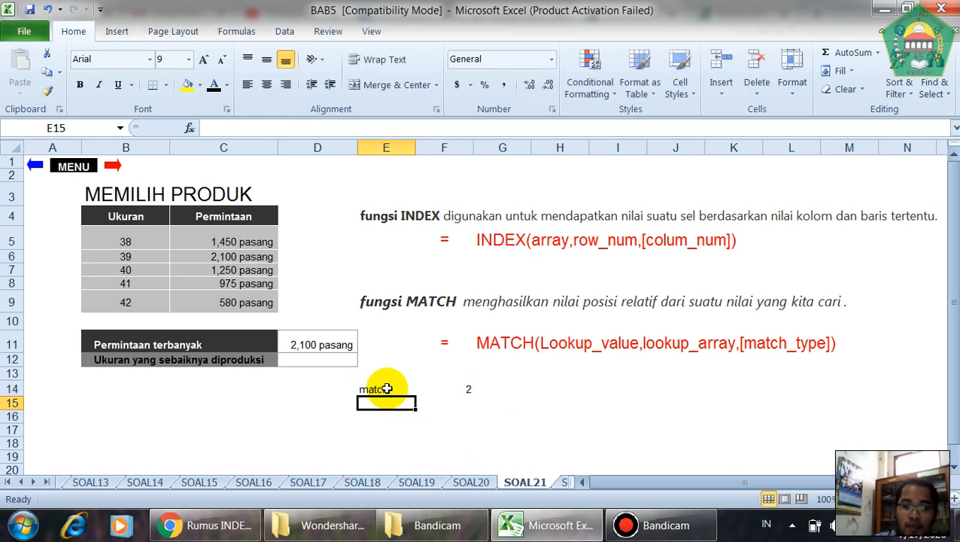
type("index")
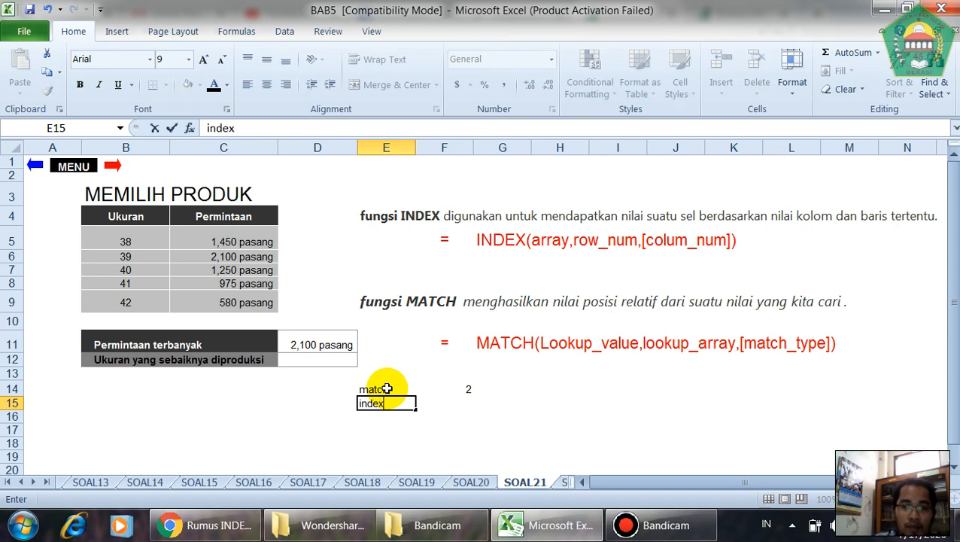
key("Tab")
Start an INDEX formula in cell F15, beside the index label
type("=")
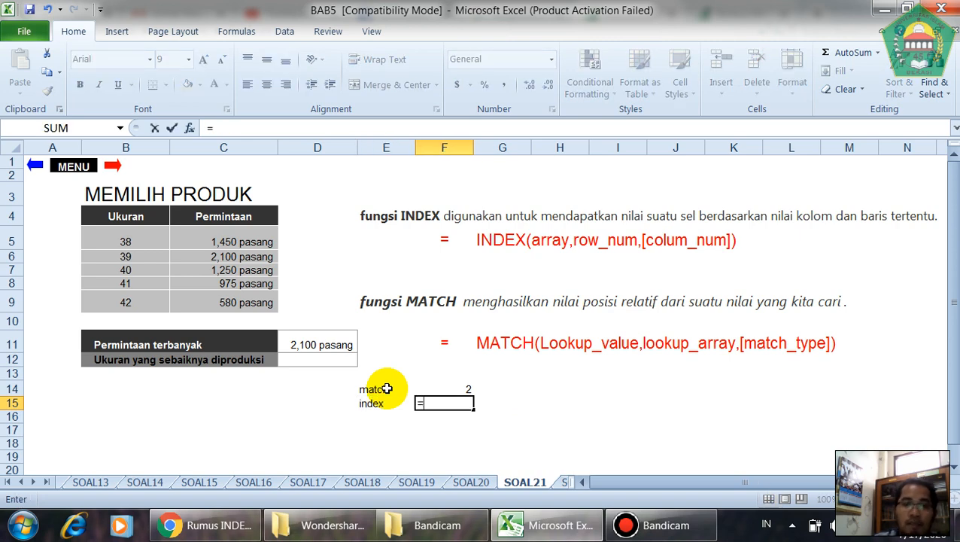
type("inde")
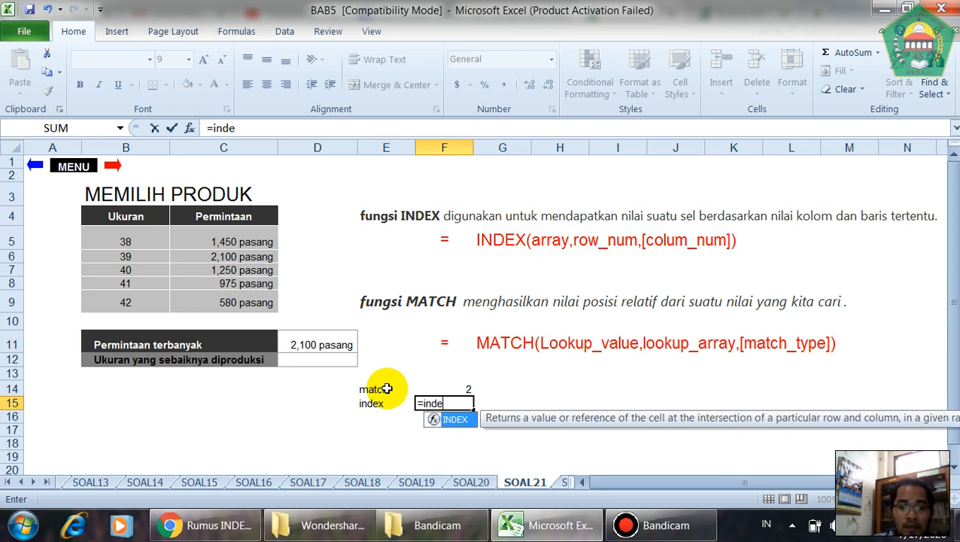
key("Tab")
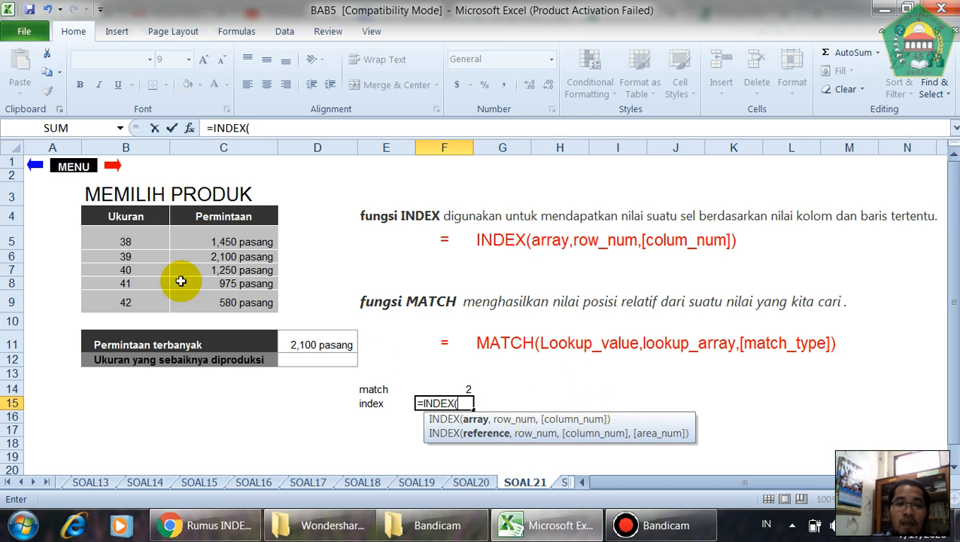
left_click_drag(123, 230, 126, 302)
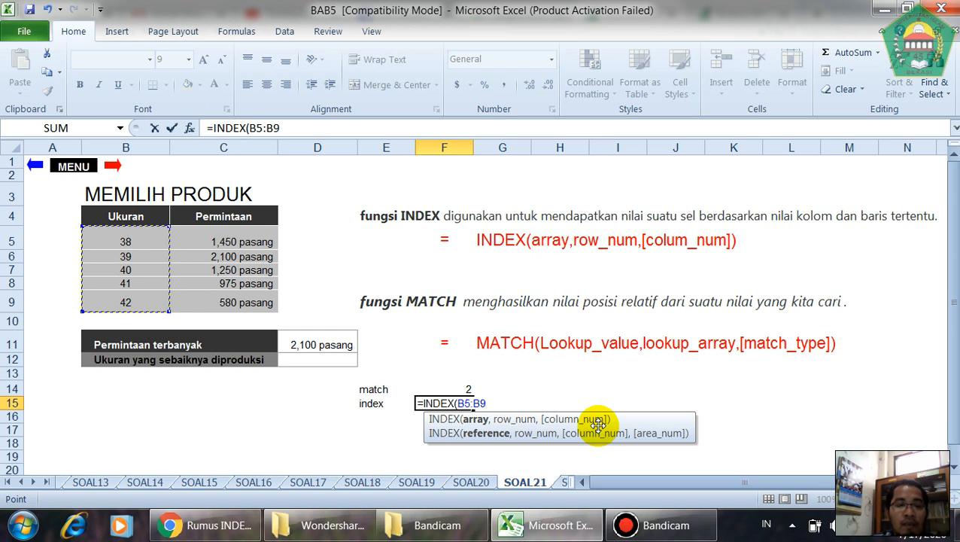
type(",")
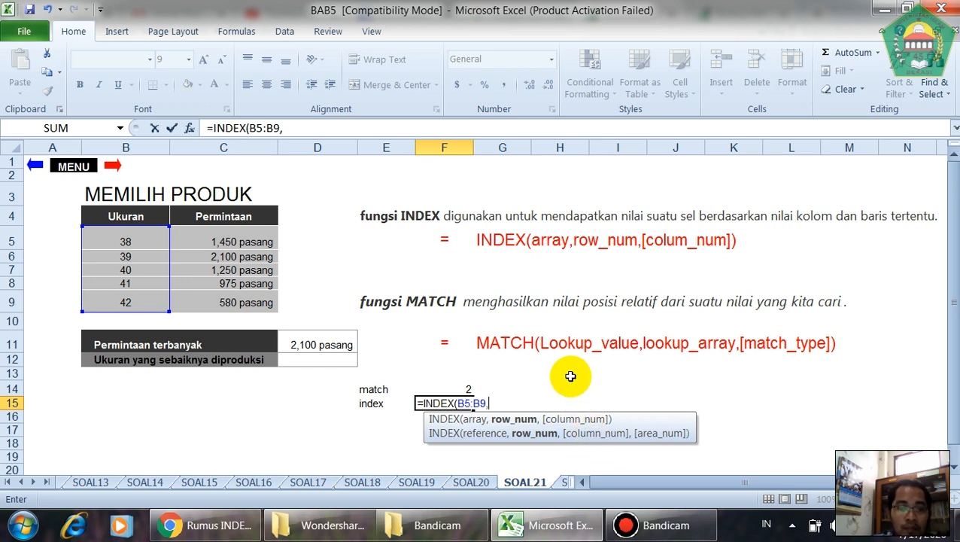
key("BackSpace")
key("BackSpace")
key("BackSpace")
key("BackSpace")
key("BackSpace")
key("BackSpace")
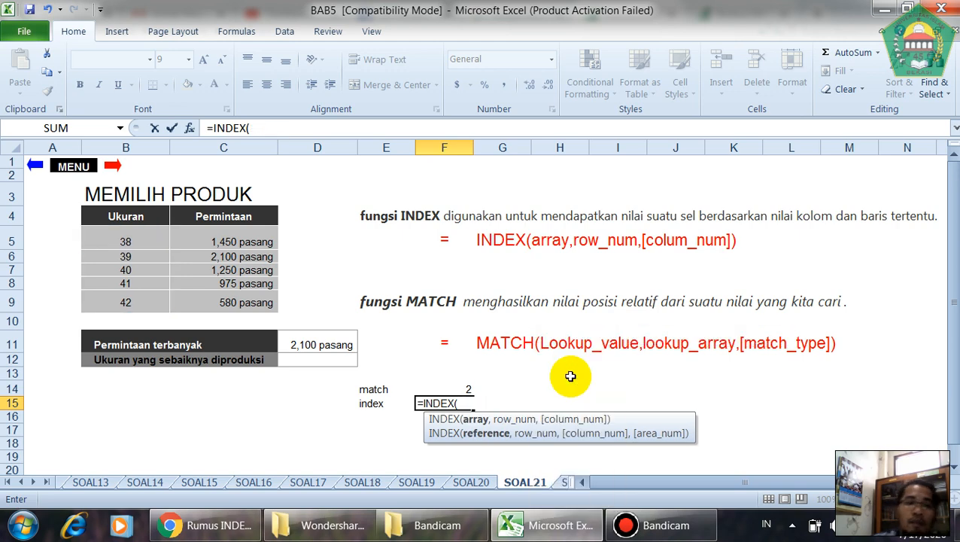
Complete the INDEX formula in F15 with array B5:C9, row number 2 and column number 1
left_click(147, 230)
left_click_drag(147, 230, 217, 303)
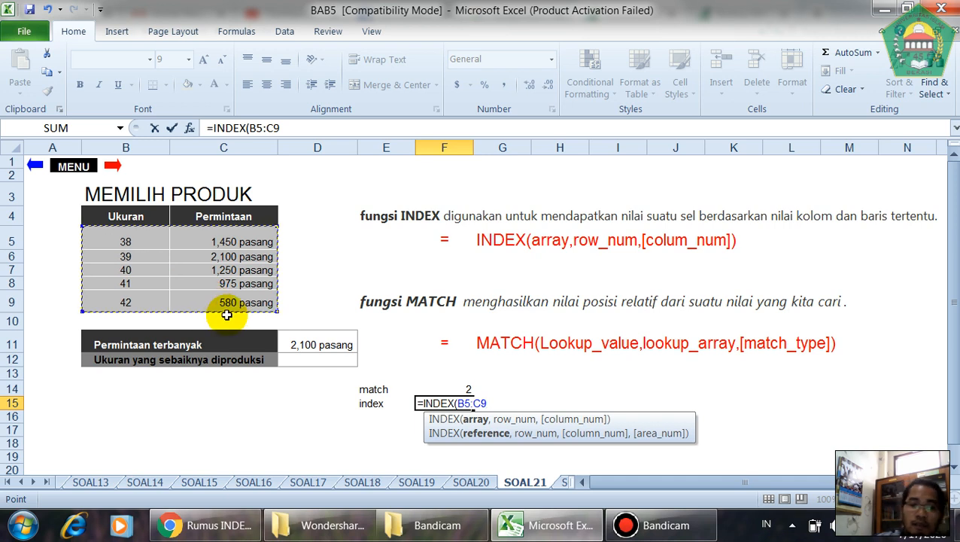
type(",")
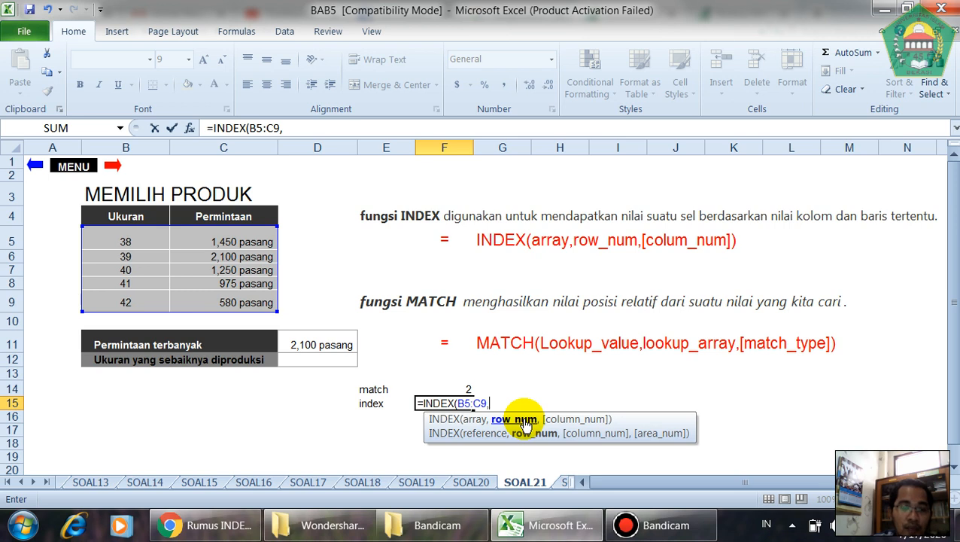
type("2")
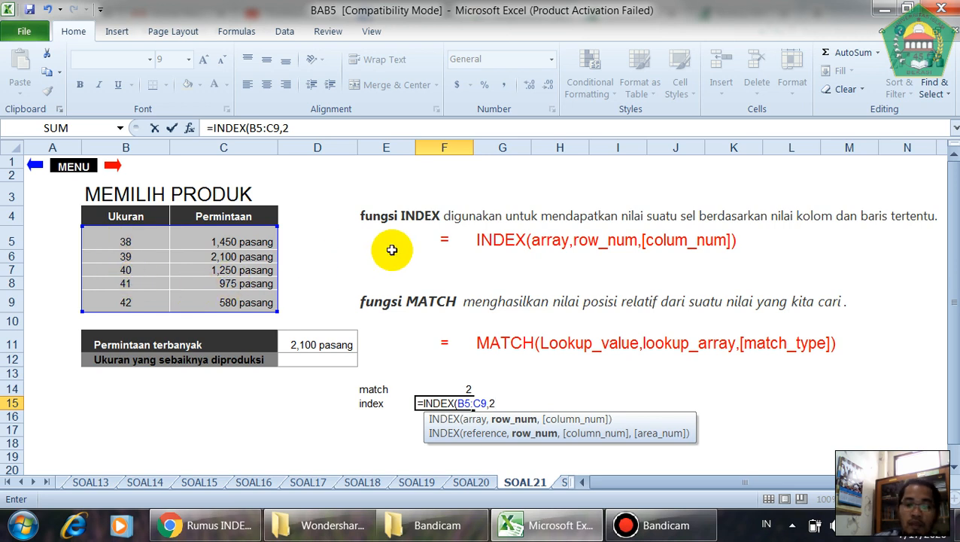
type(",1")
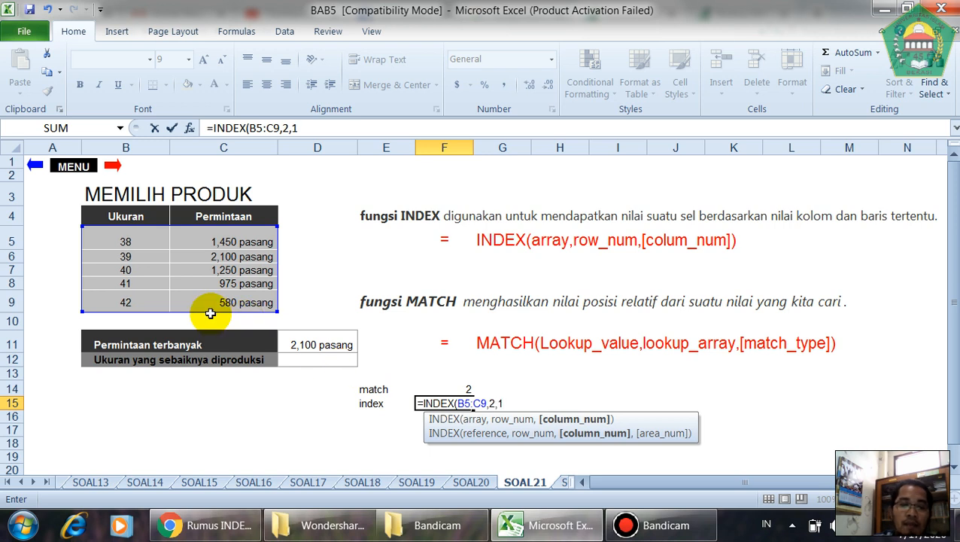
key("Return")
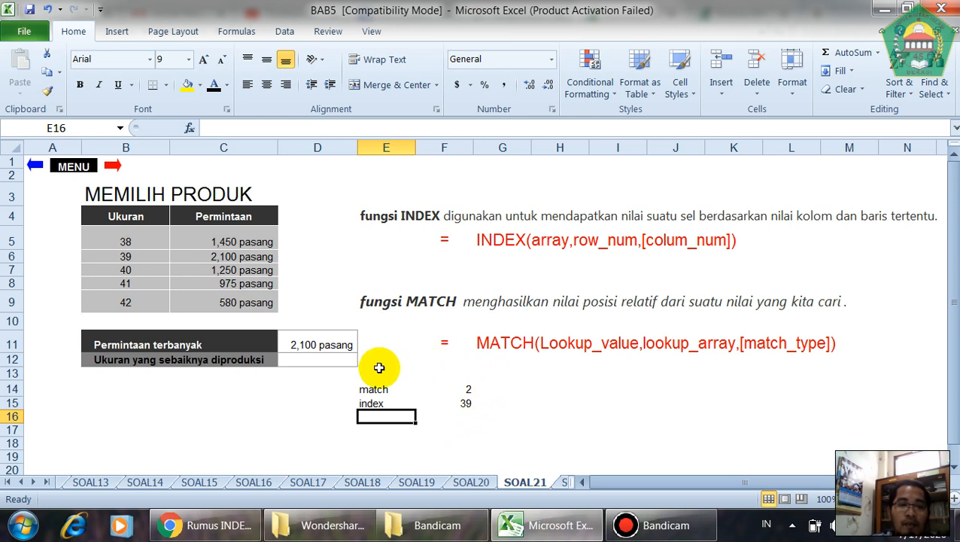
left_click(318, 360)
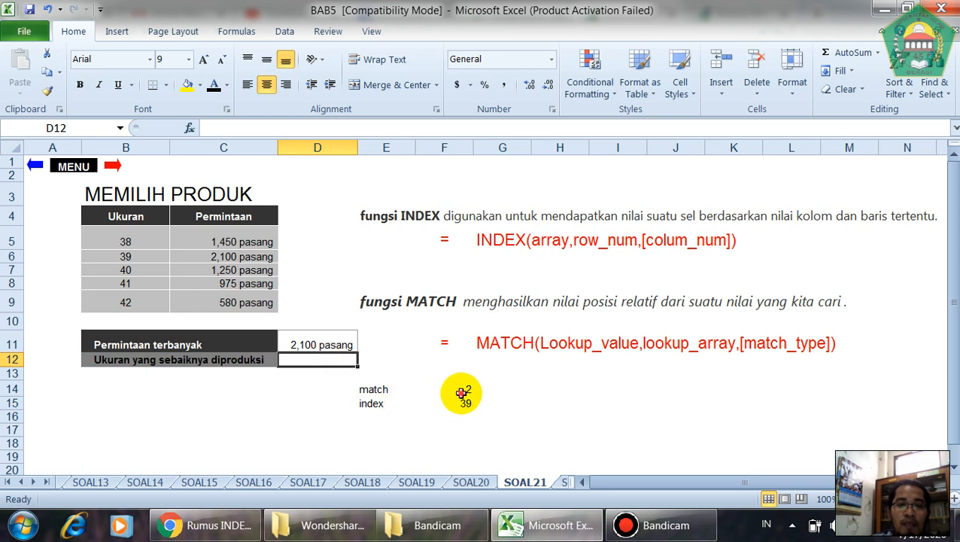
left_click_drag(462, 390, 467, 403)
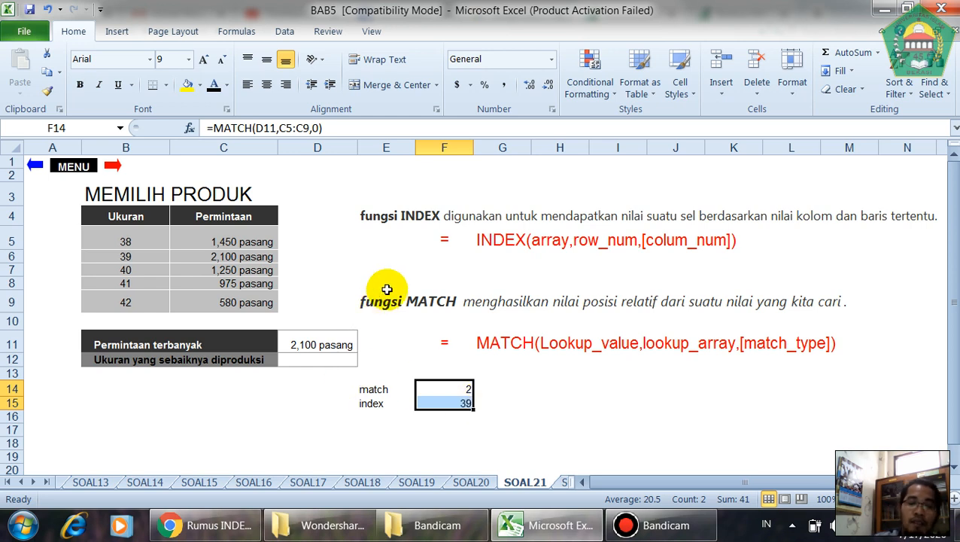
type("=")
key("Escape")
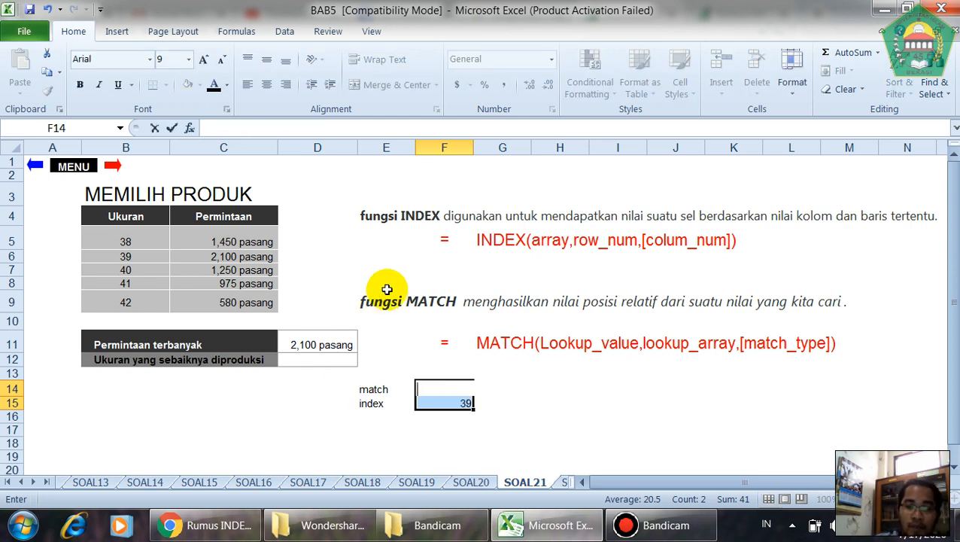
key("Return")
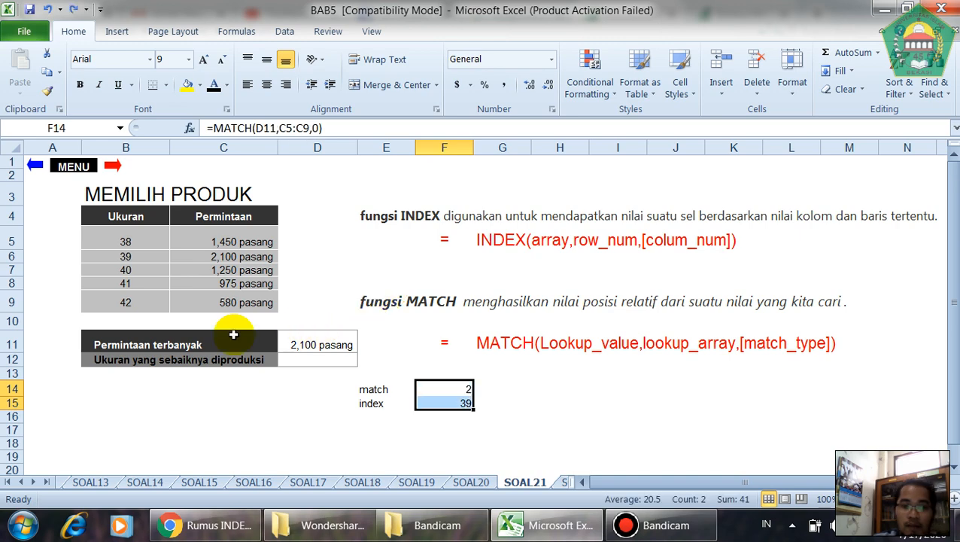
Start an INDEX formula in cell D12 with the shoe size range B5:B9 as its array
left_click(293, 358)
type("=i")
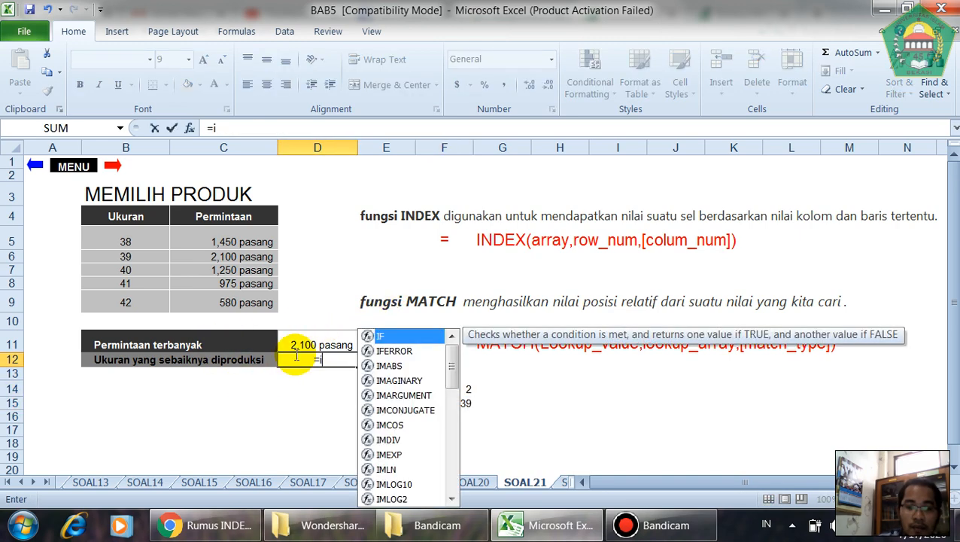
type("ndex")
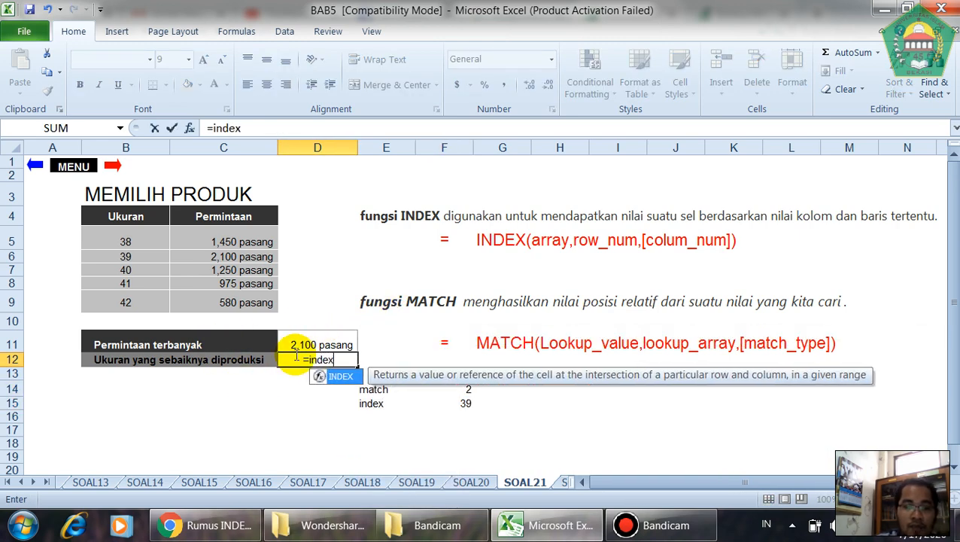
key("Tab")
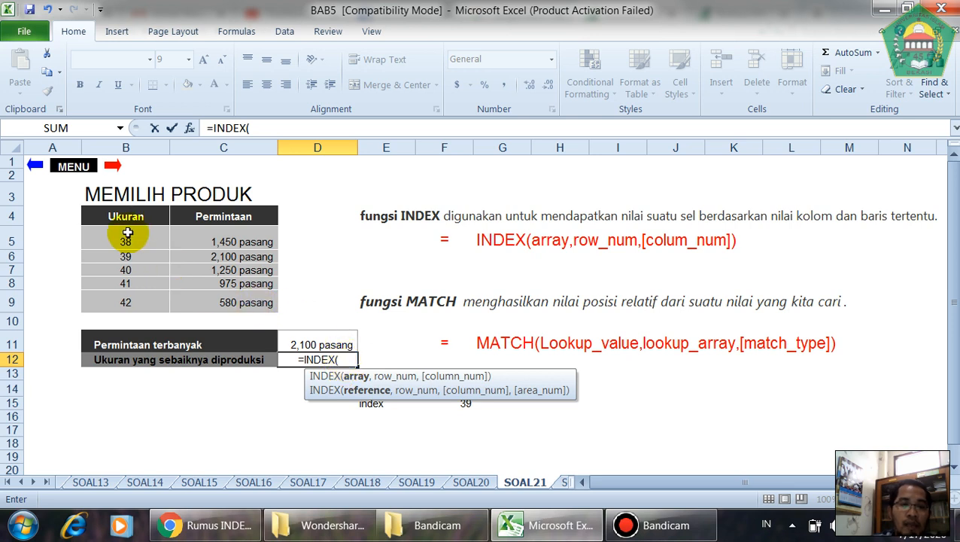
left_click_drag(127, 233, 126, 301)
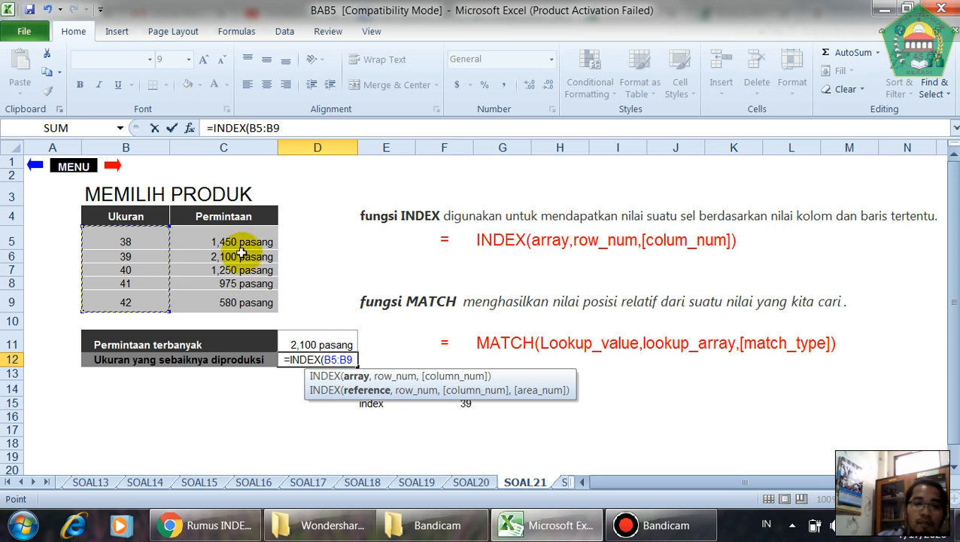
type(",")
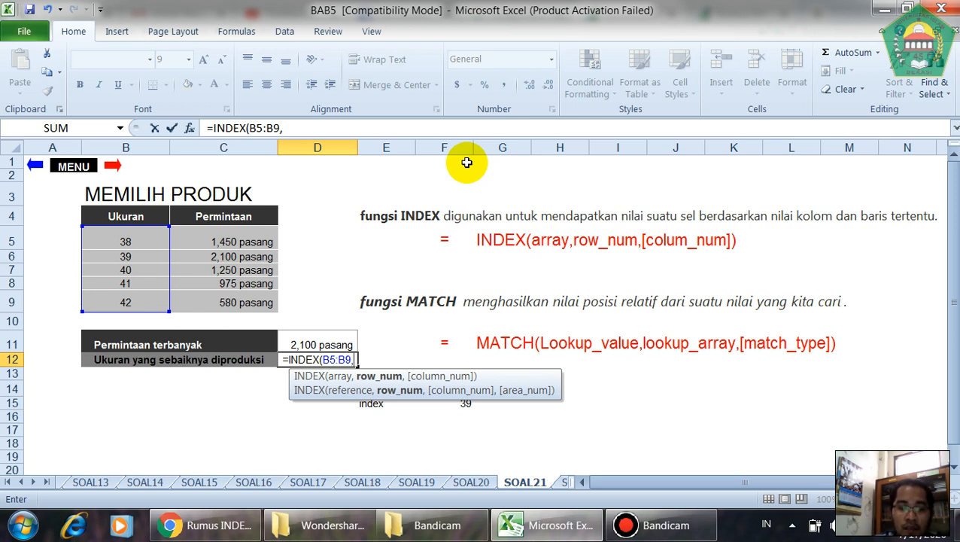
Nest a MATCH function as the row number of the INDEX formula, with D11 as its lookup value
type("mt")
key("BackSpace")
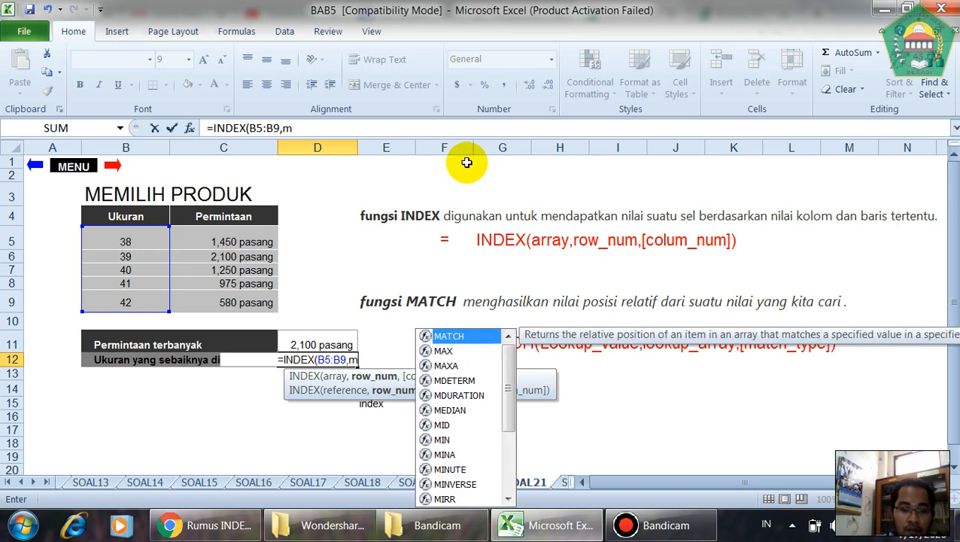
type("atcg")
key("BackSpace")
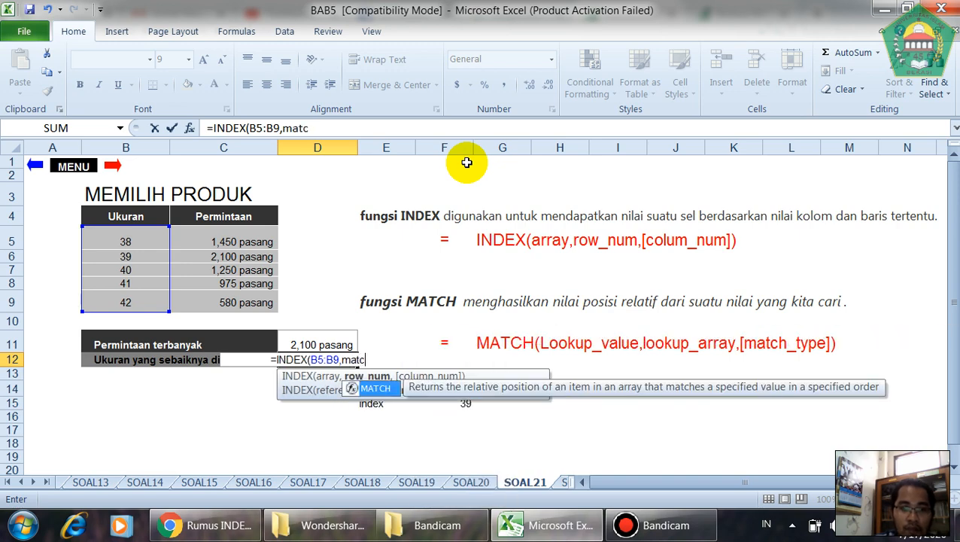
type("h")
key("Tab")
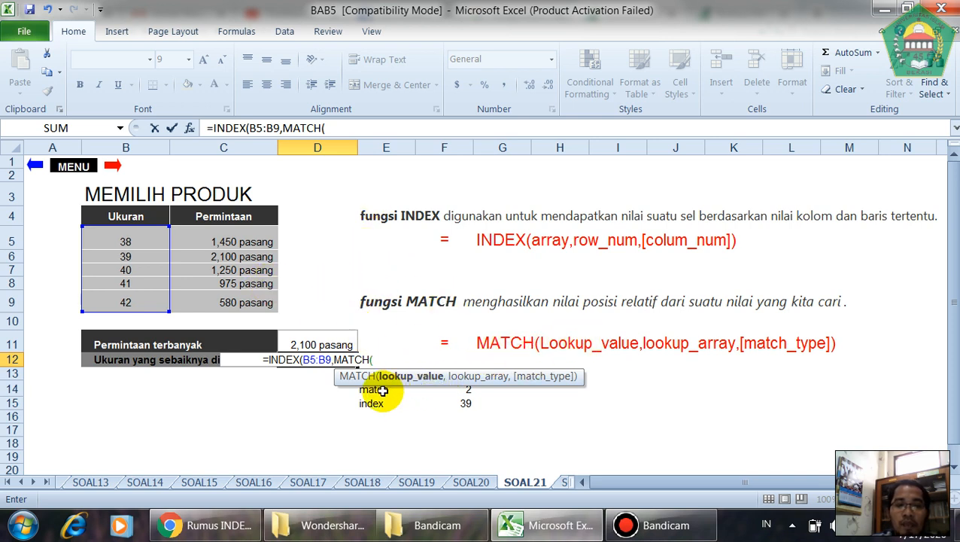
left_click(320, 344)
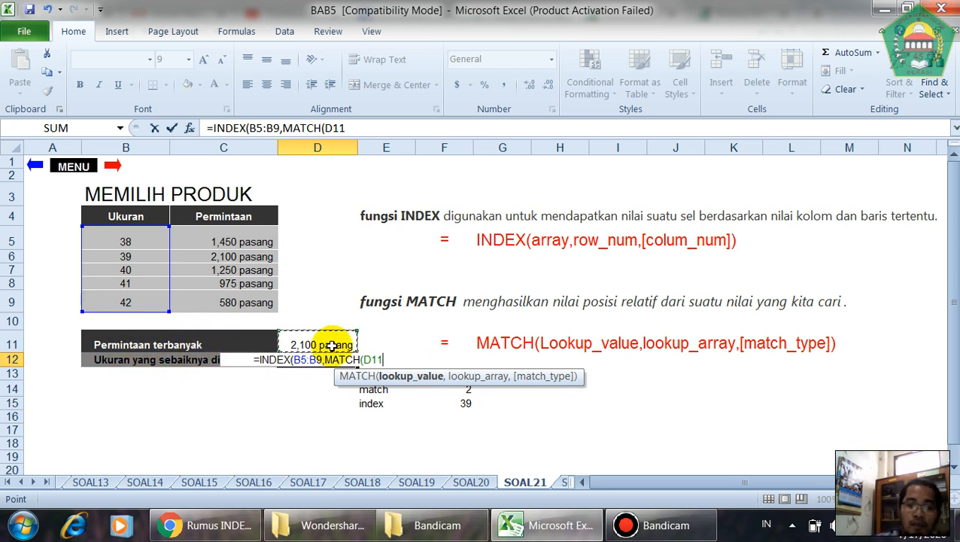
type(",")
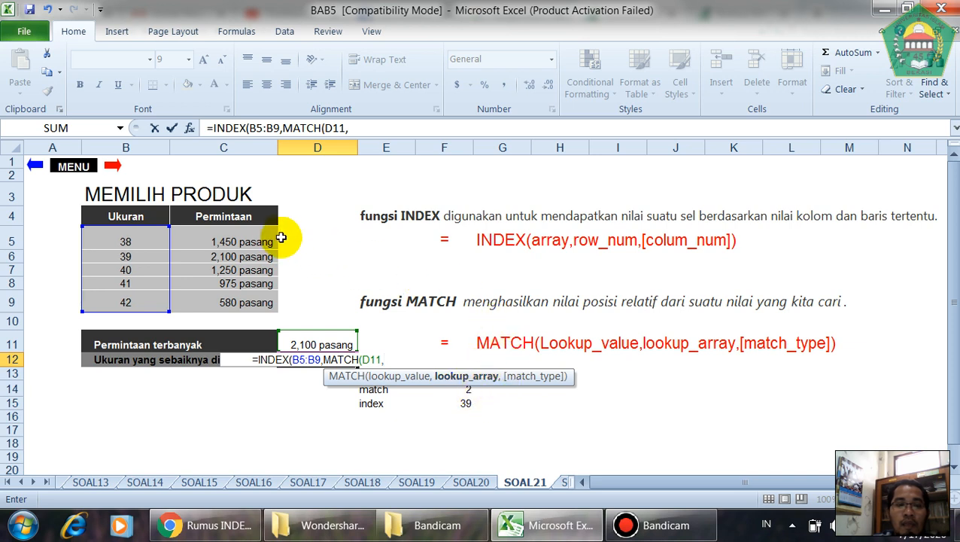
Complete the D12 formula with lookup array C5:C9 and match type 0, giving =INDEX(B5:B9,MATCH(D11,C5:C9,0))
left_click(231, 241)
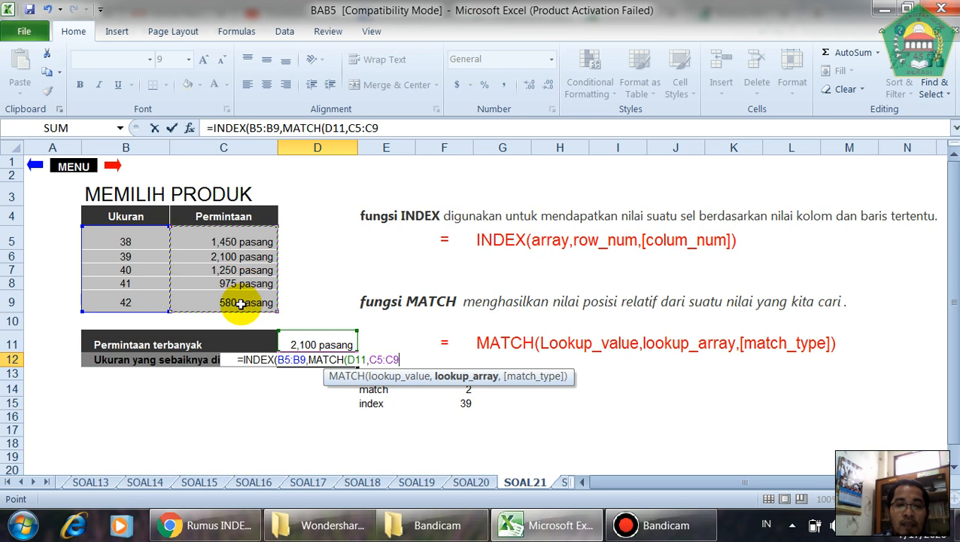
type(",")
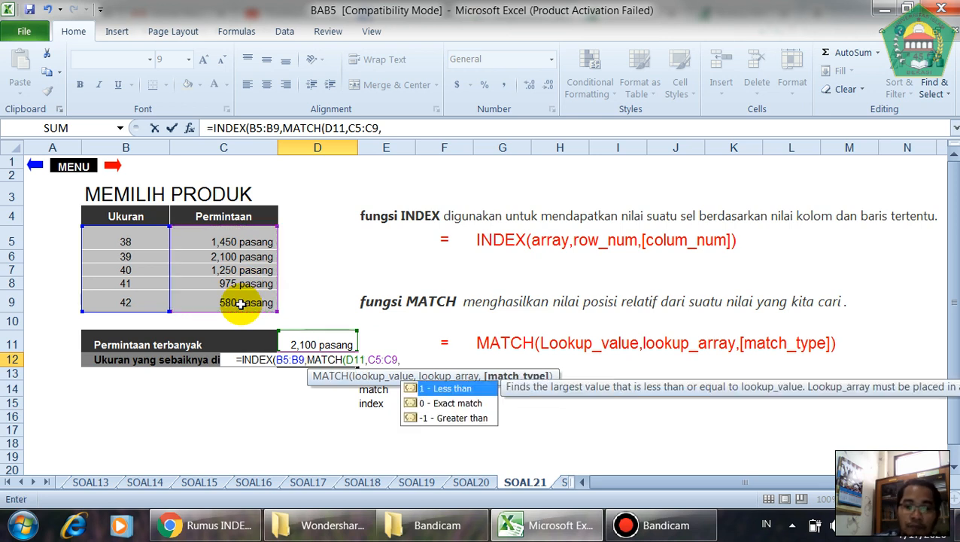
type("0")
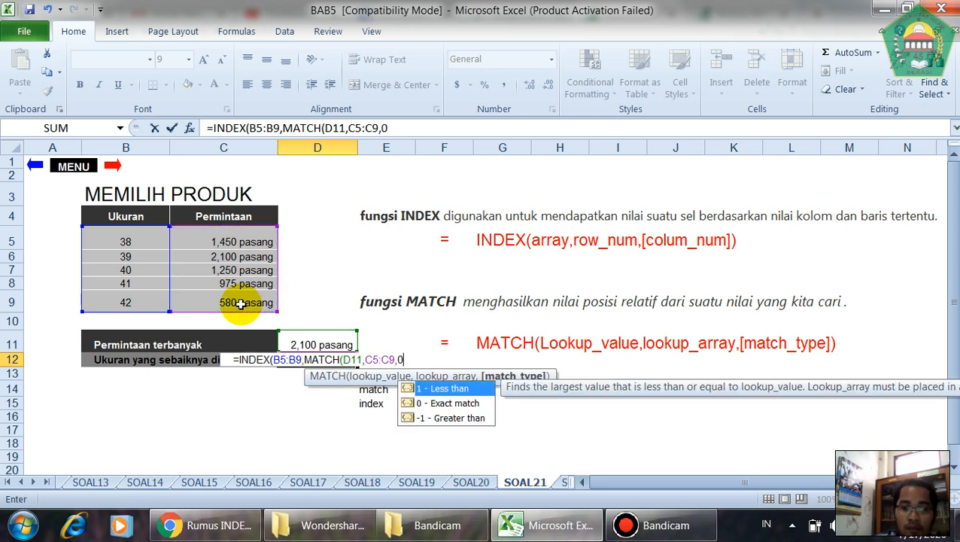
type(")")
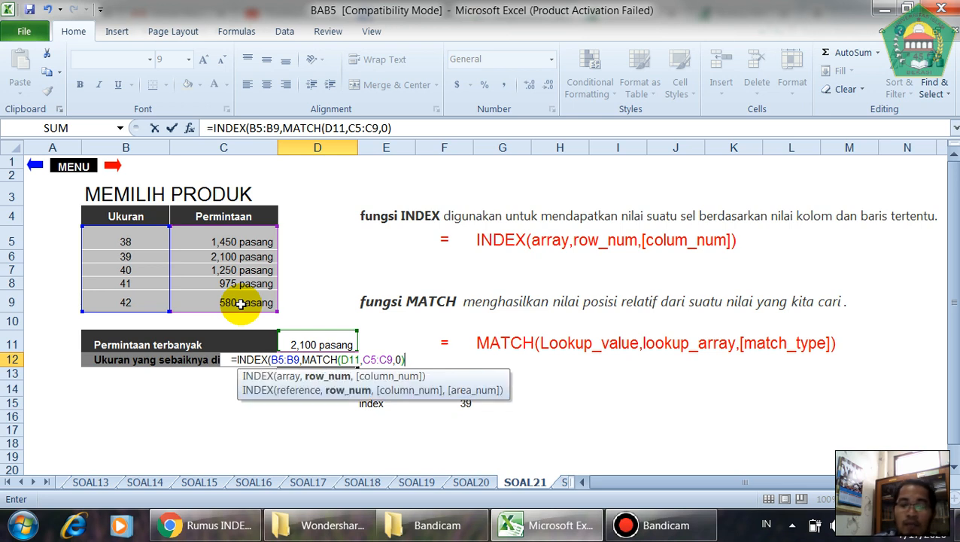
key("BackSpace")
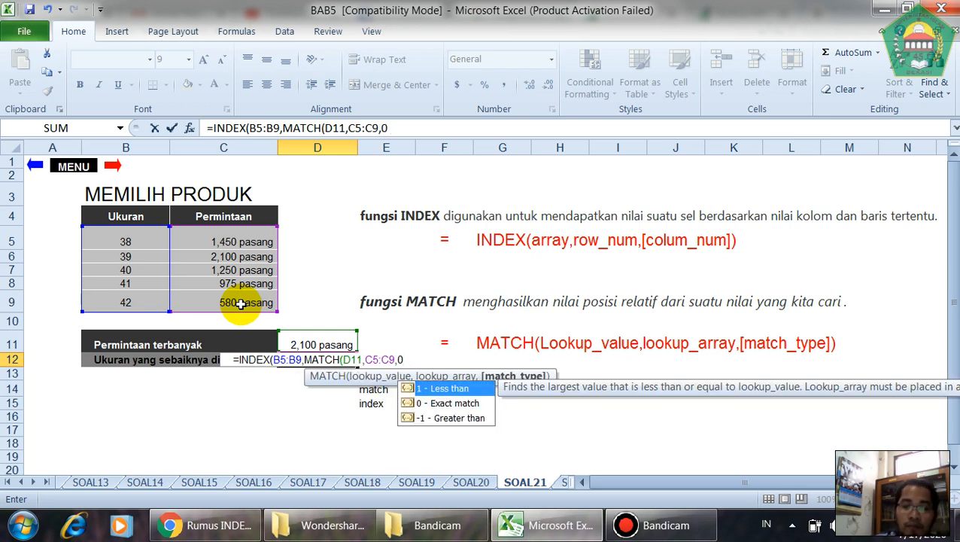
type(")")
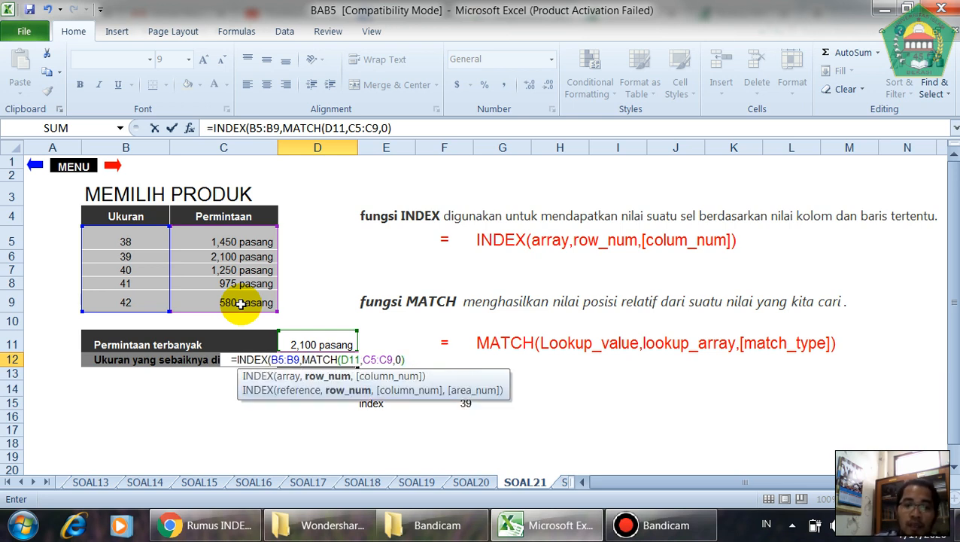
key("BackSpace")
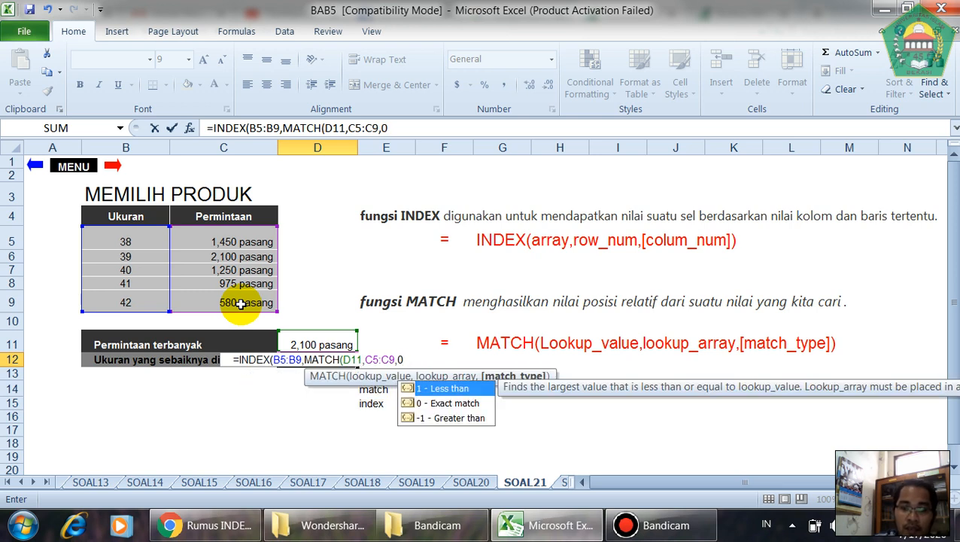
type(")")
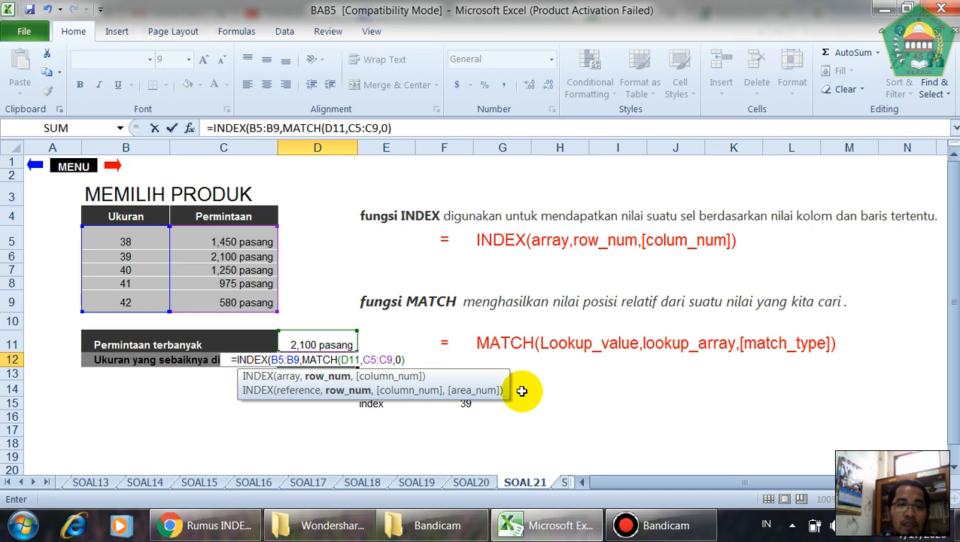
key("Return")
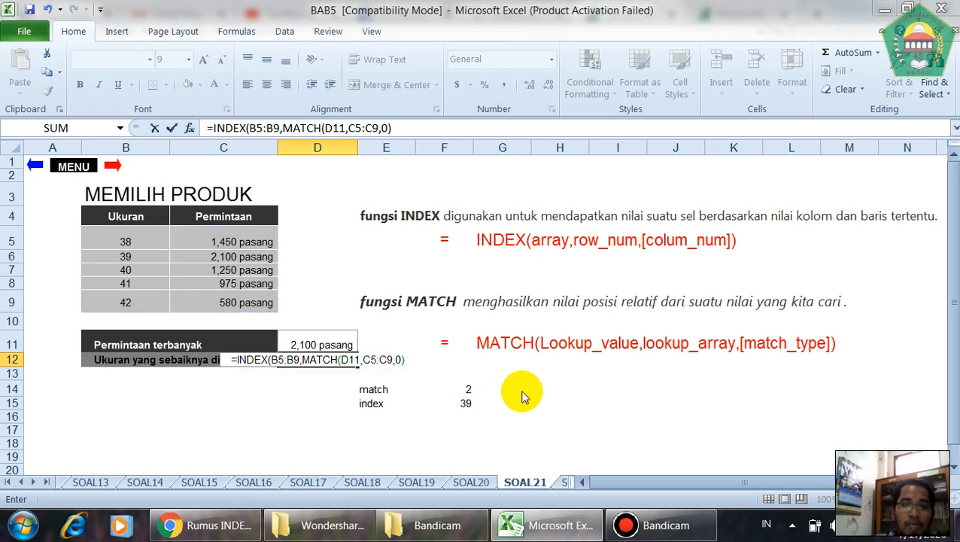
key("Return")
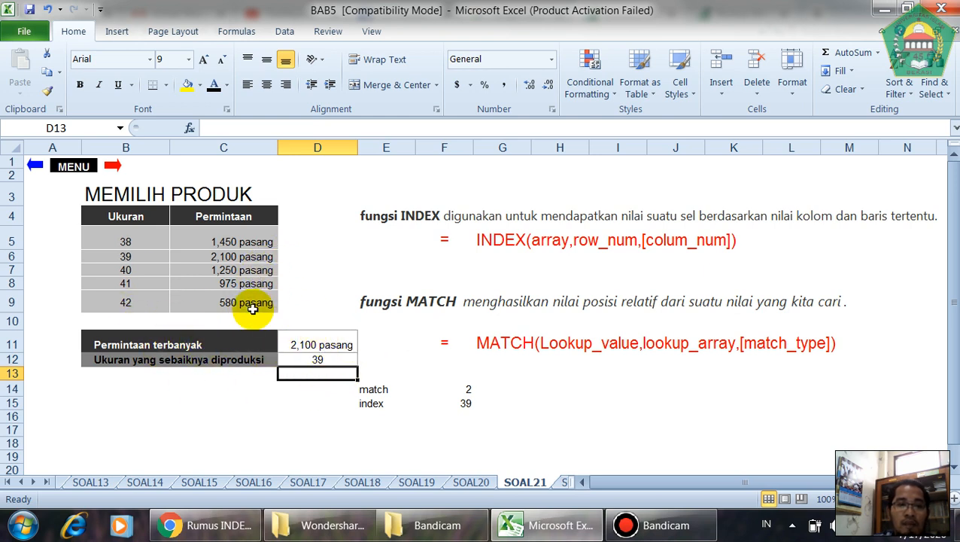
Try a demand of 7978797 for size 42 in cell C9, and undo the entry
left_click(235, 284)
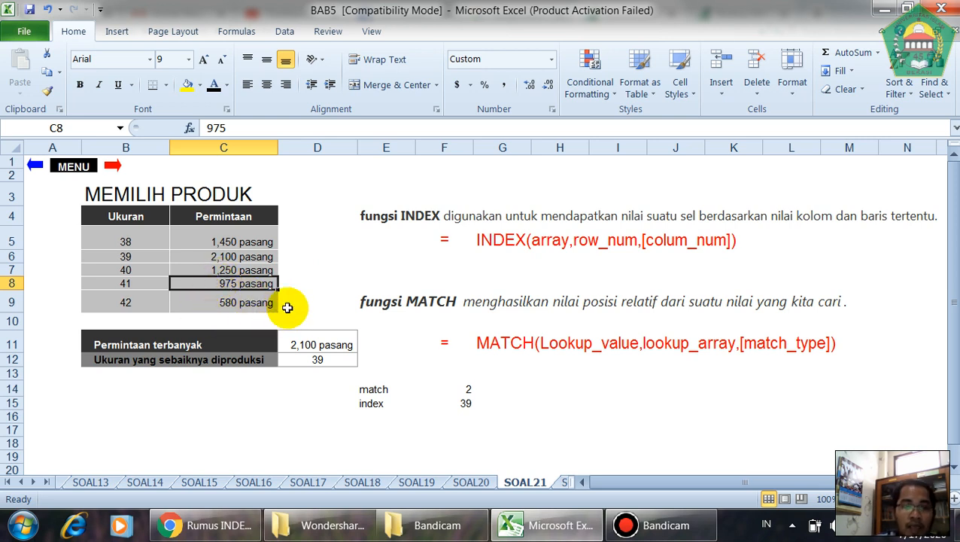
left_click(244, 305)
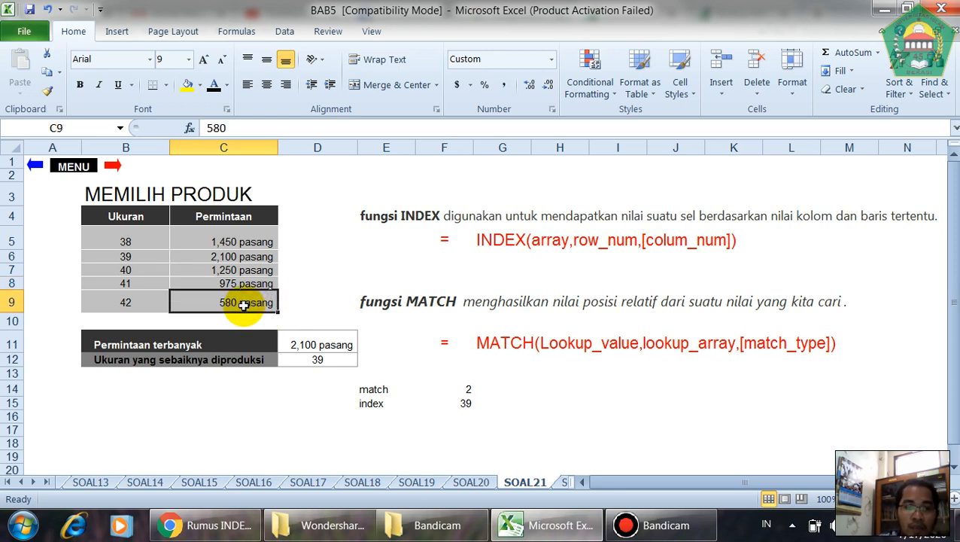
type("7978797")
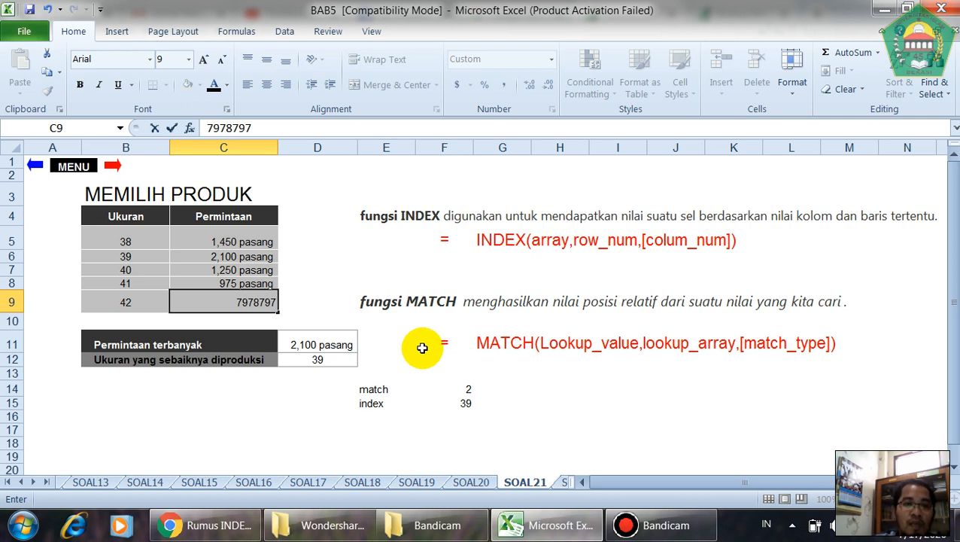
key("Return")
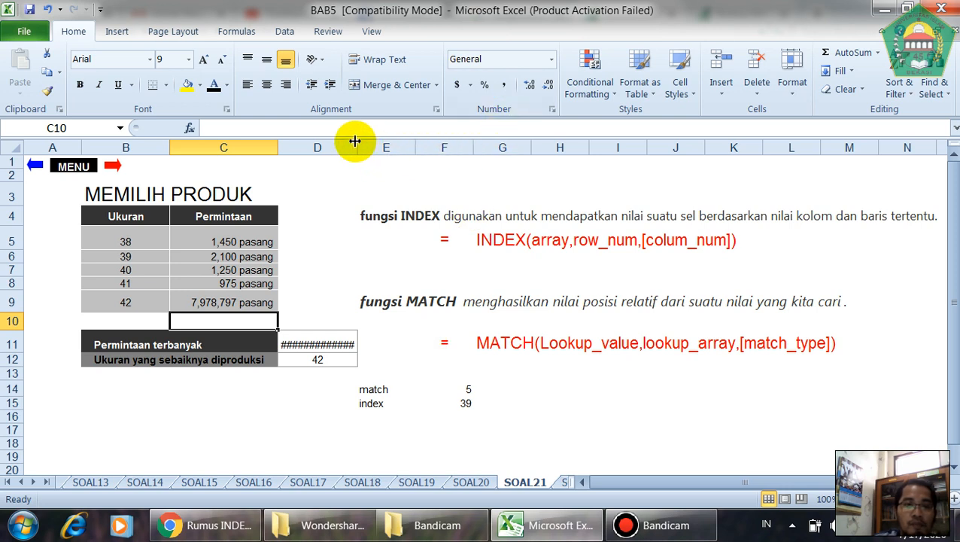
key("ctrl+z")
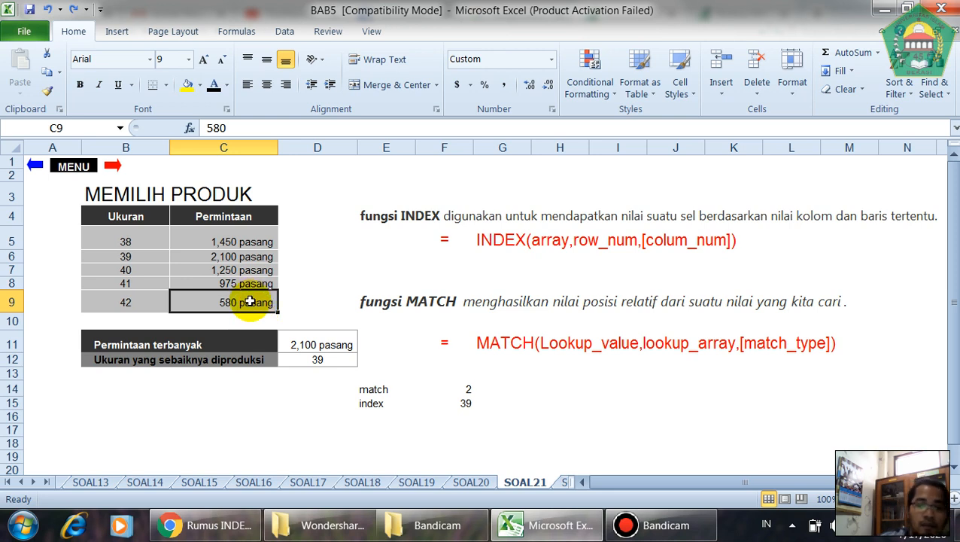
Set the demand for size 42 in C9 to 7876866 and widen column D to fit the largest demand
type("7876866")
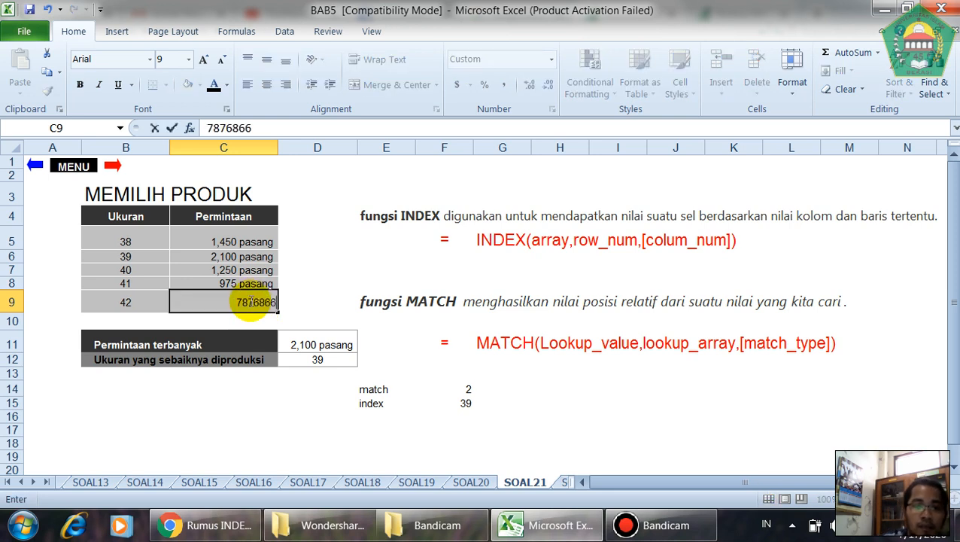
key("Return")
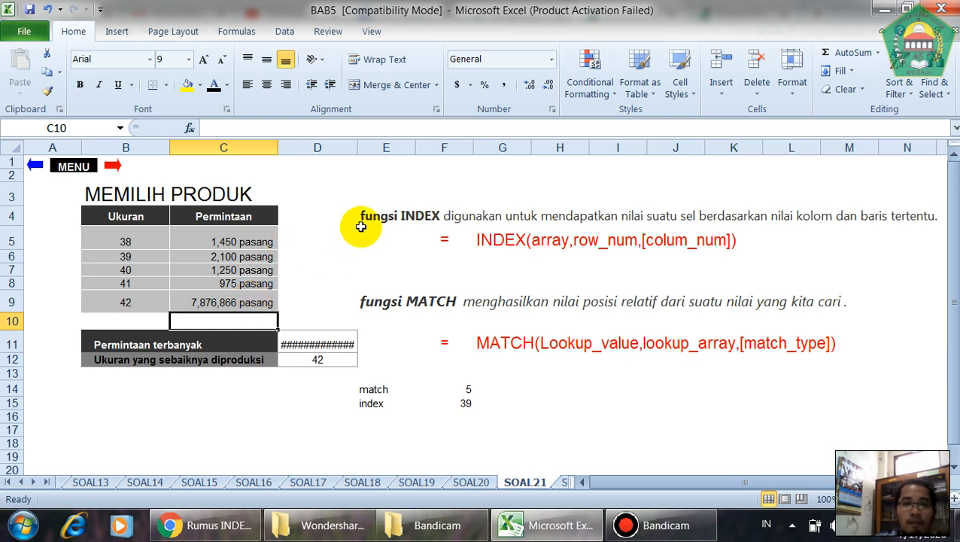
left_click_drag(356, 142, 374, 143)
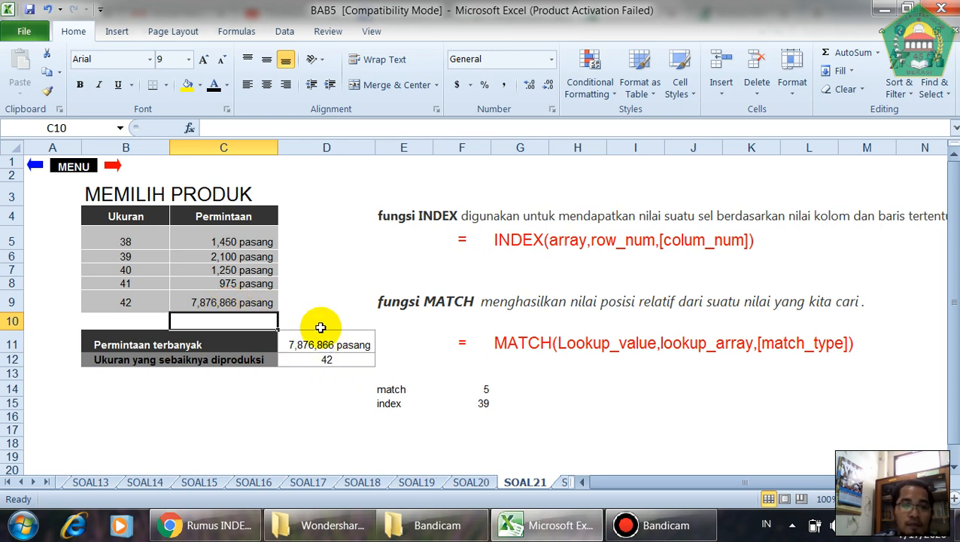
left_click(235, 241)
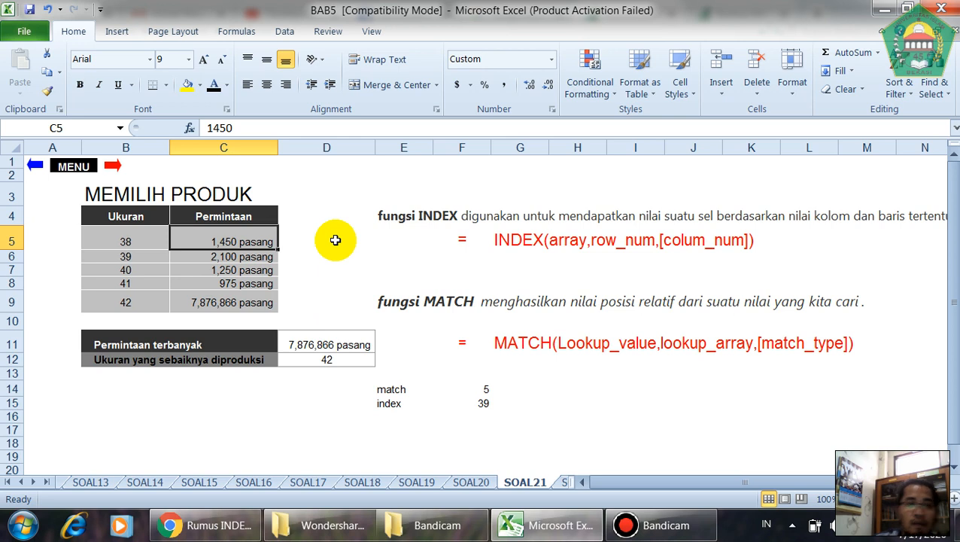
type("989797")
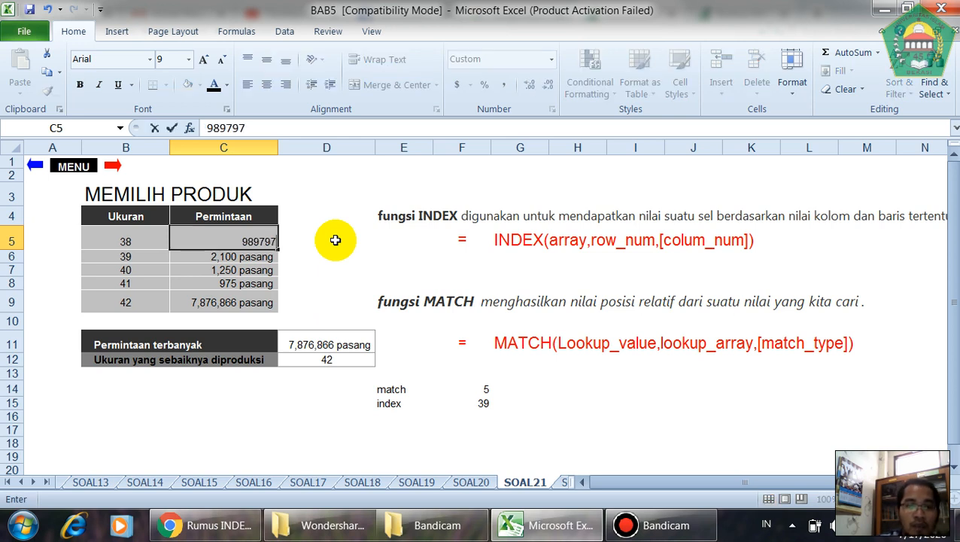
type("97888")
key("Return")
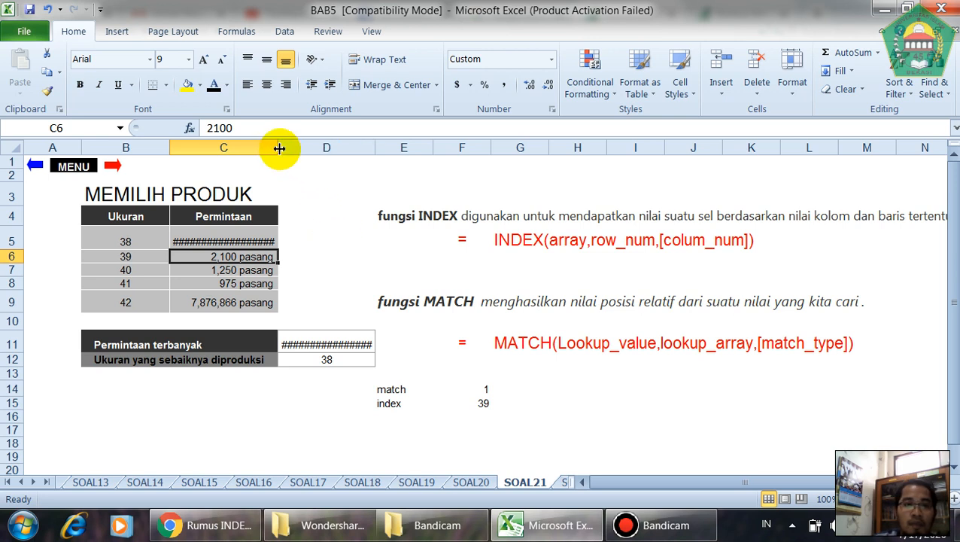
left_click_drag(278, 148, 309, 147)
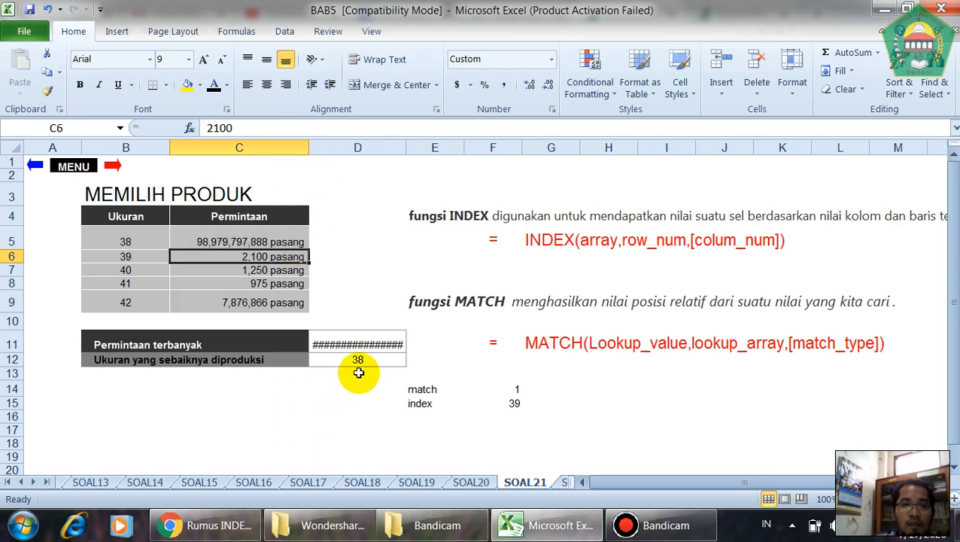
left_click_drag(407, 143, 426, 145)
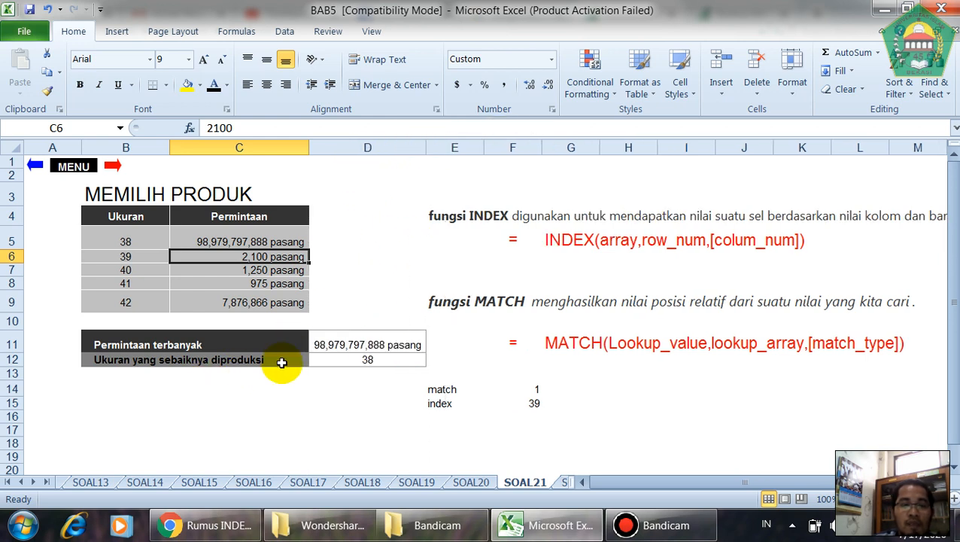